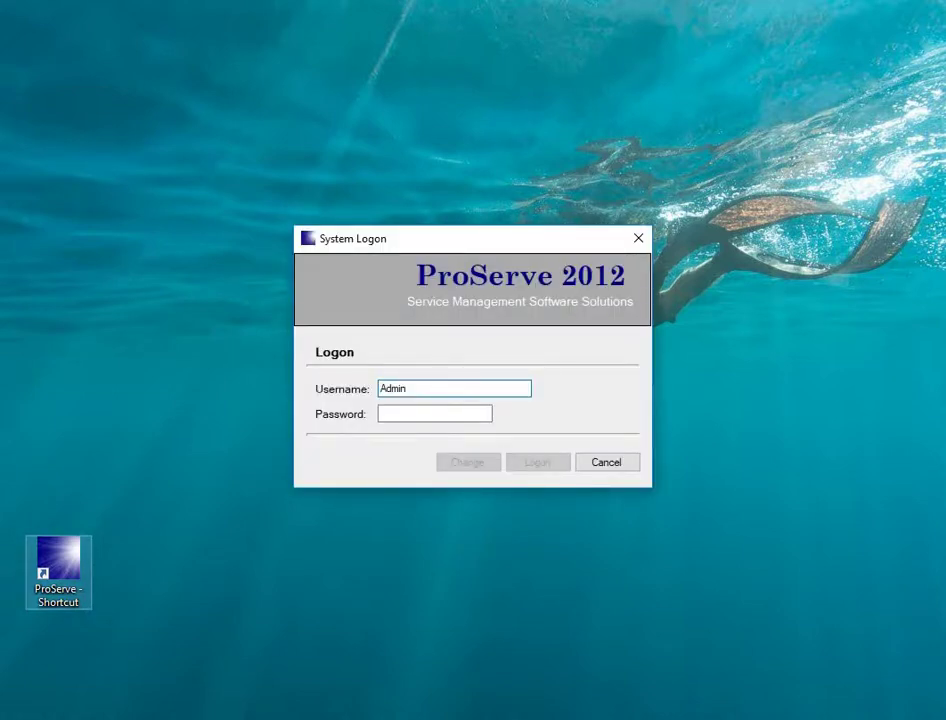
- Log on with the administrator password and apply warehouse 001, Main Host Office
{"action": "left_click", "coordinate": [434, 413]}
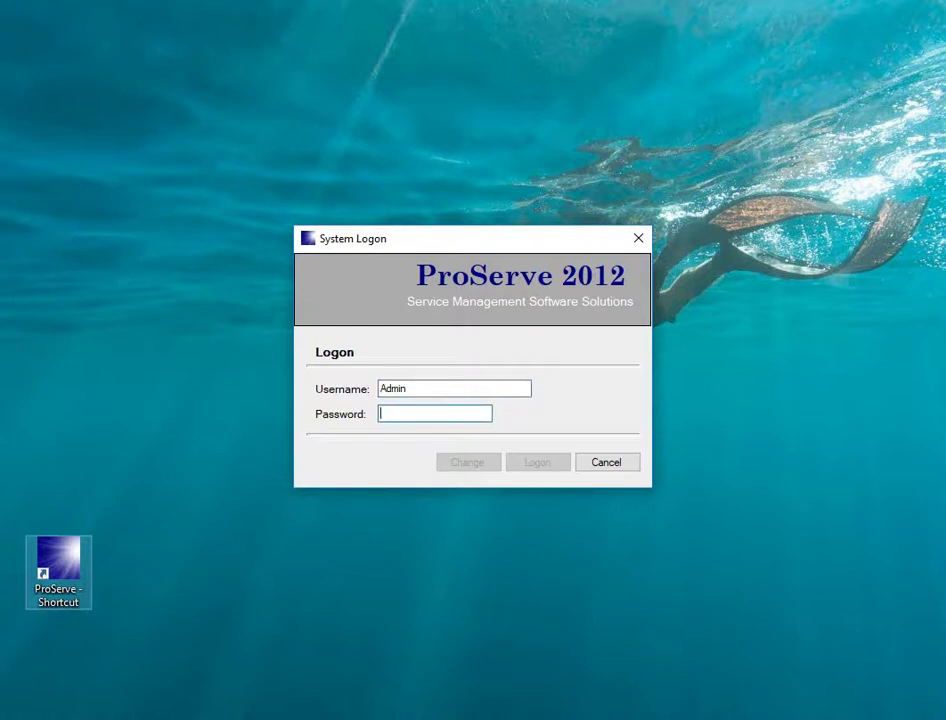
{"action": "type", "text": "*****"}
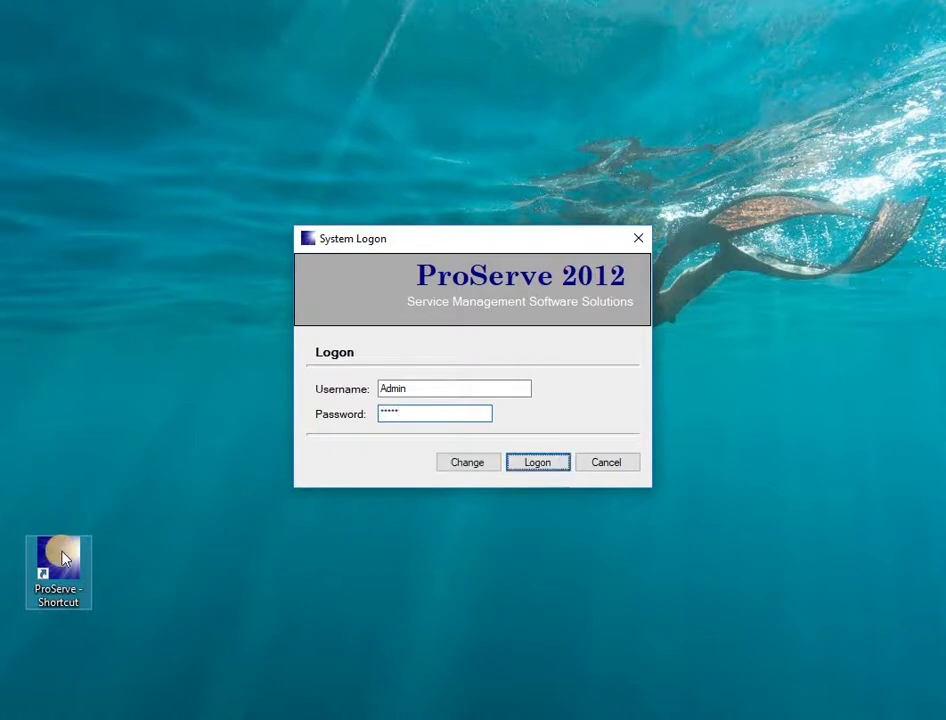
{"action": "key", "text": "Return"}
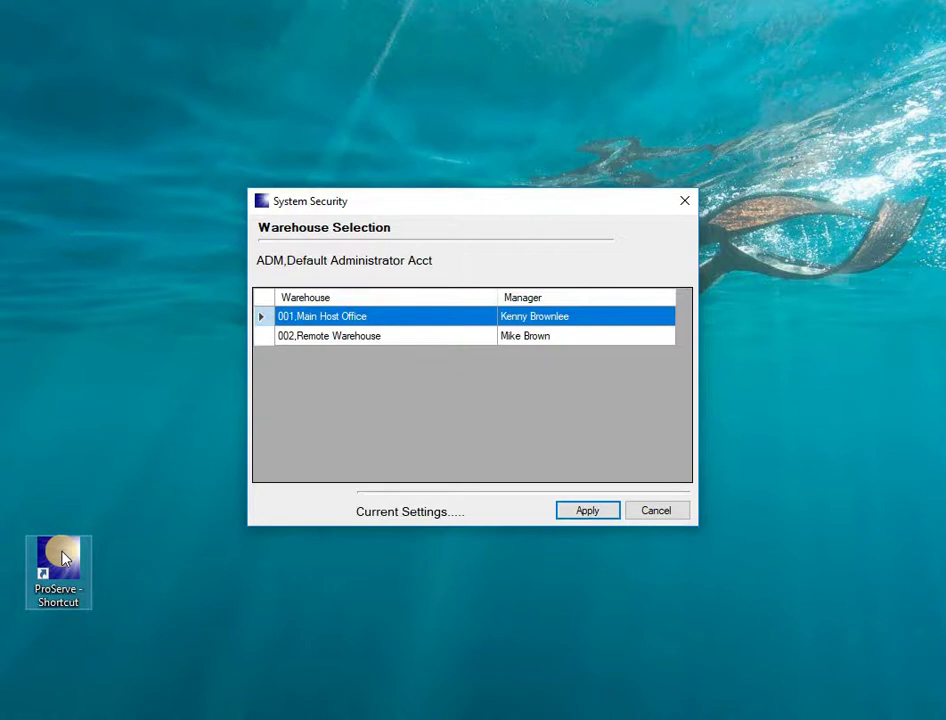
{"action": "key", "text": "Return"}
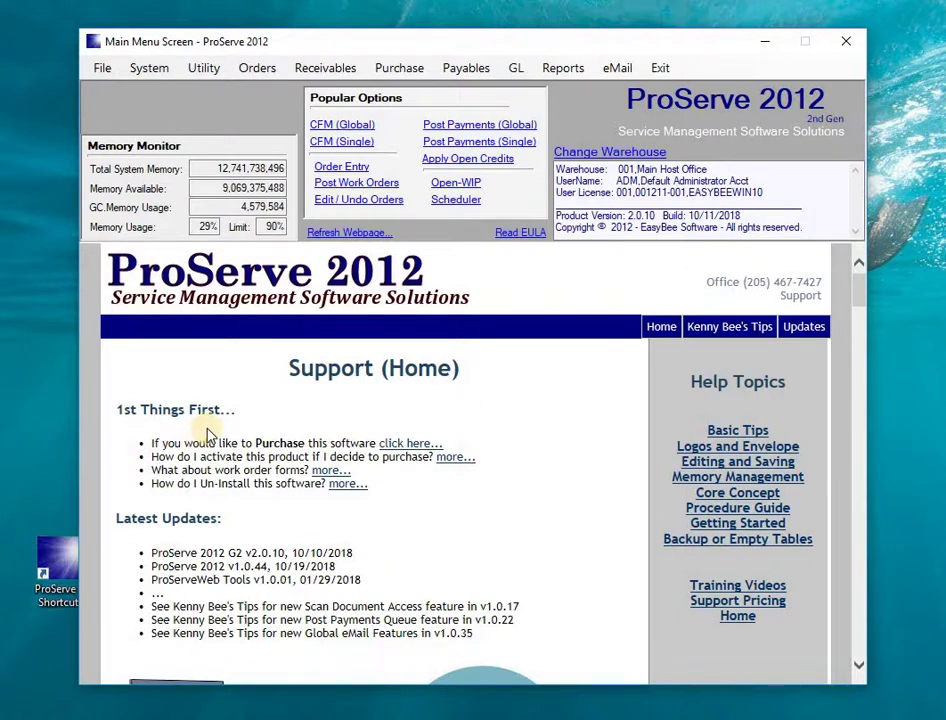
{"action": "left_click", "coordinate": [100, 67]}
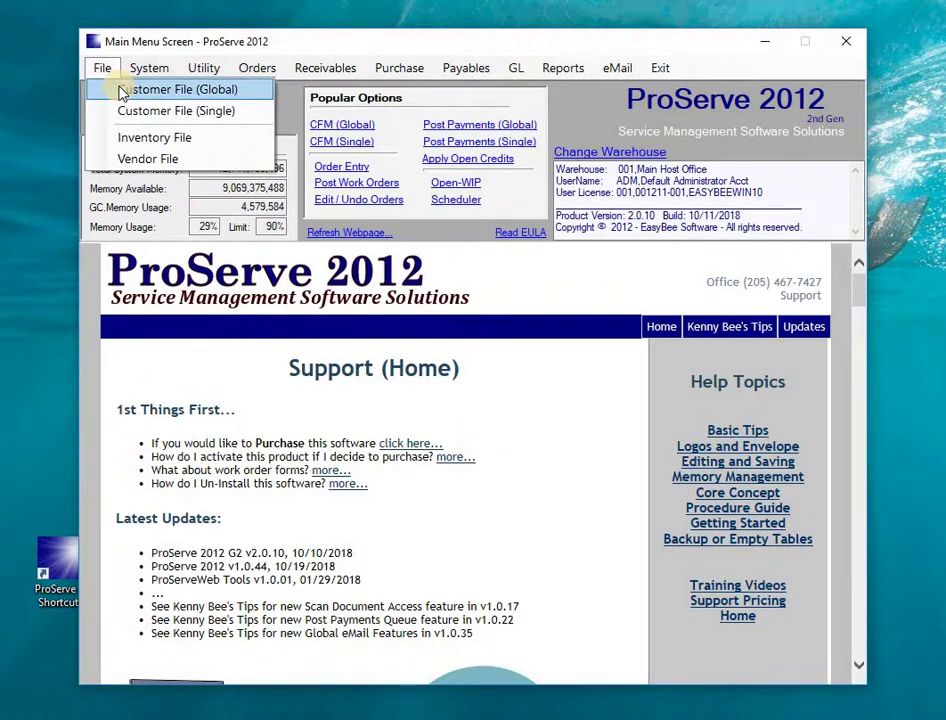
{"action": "mouse_move", "coordinate": [151, 65]}
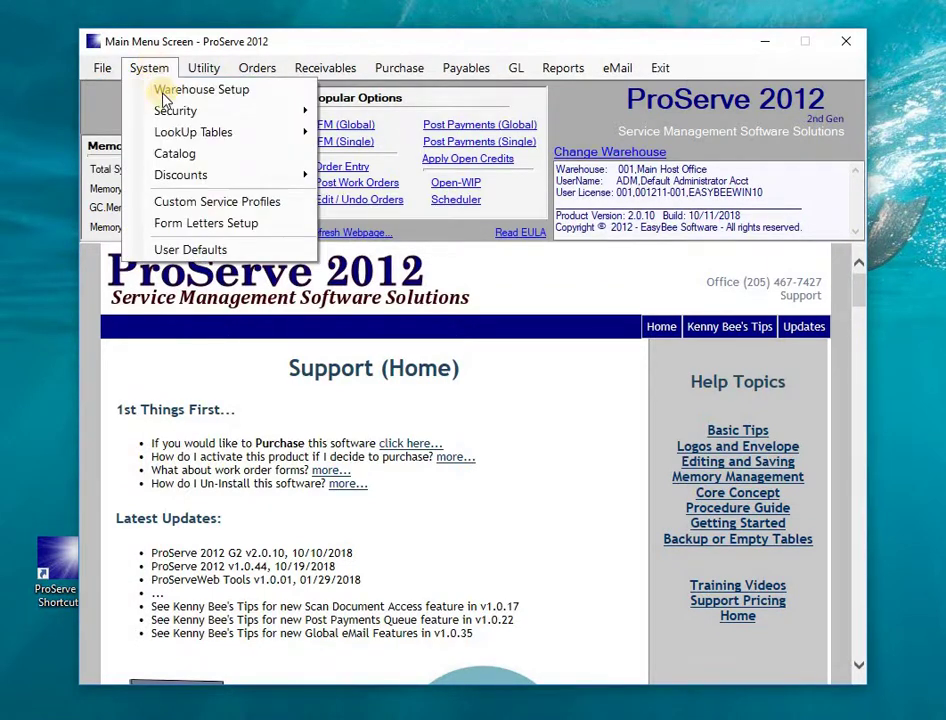
{"action": "mouse_move", "coordinate": [200, 68]}
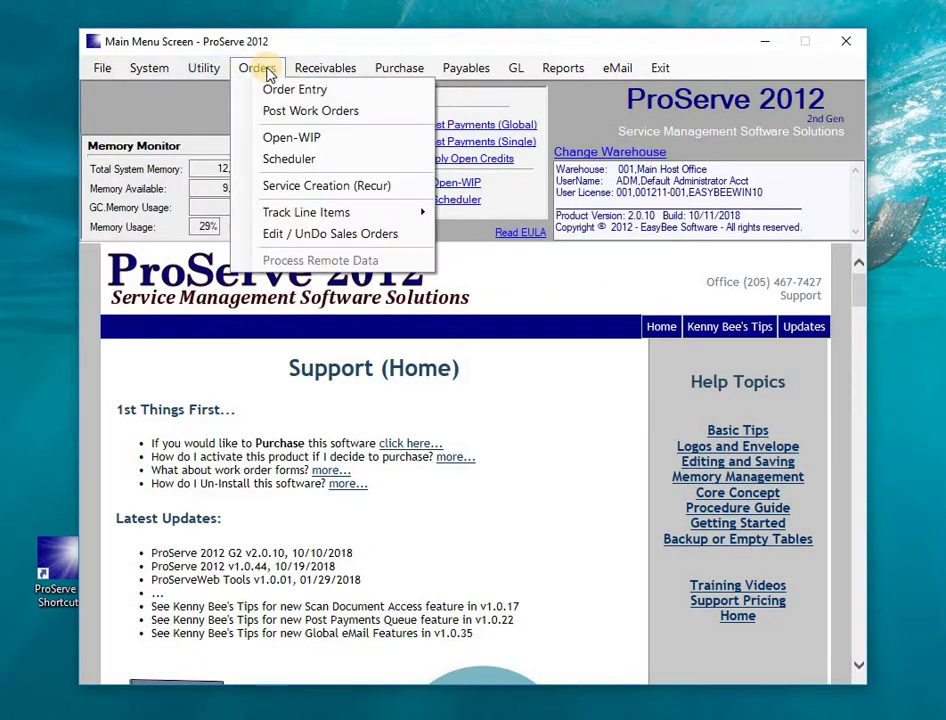
{"action": "mouse_move", "coordinate": [329, 72]}
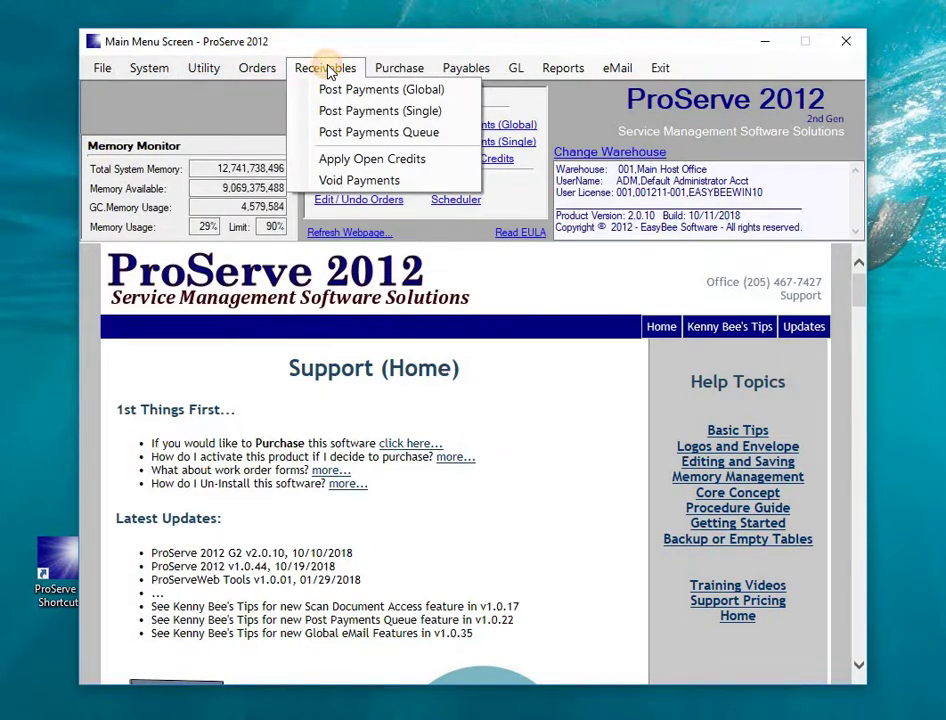
{"action": "mouse_move", "coordinate": [408, 74]}
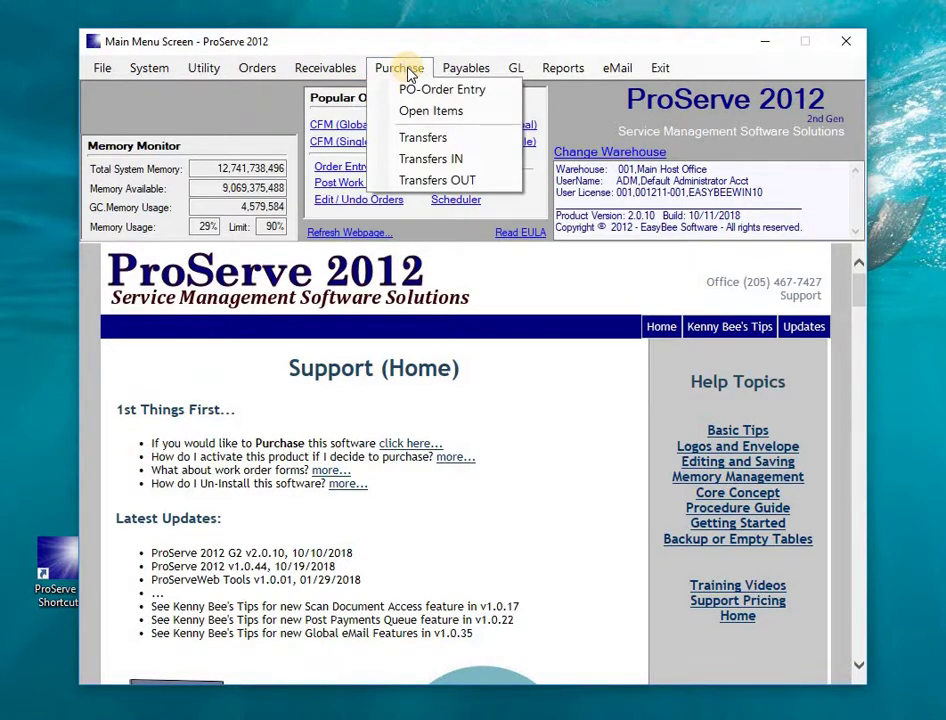
{"action": "left_click", "coordinate": [485, 75]}
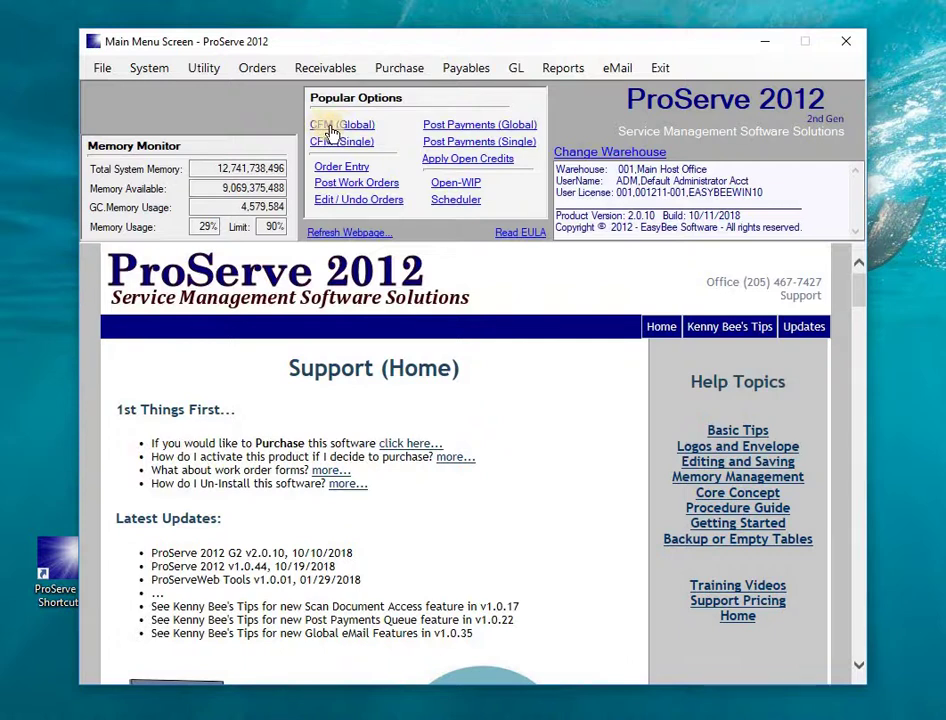
{"action": "left_click", "coordinate": [334, 128]}
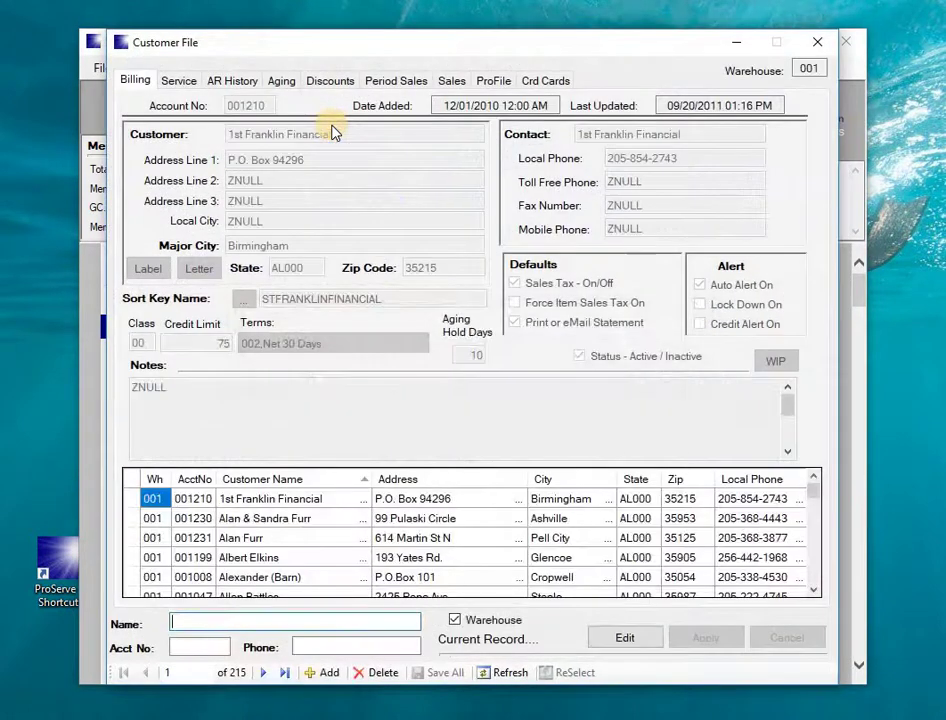
{"action": "left_click", "coordinate": [815, 43]}
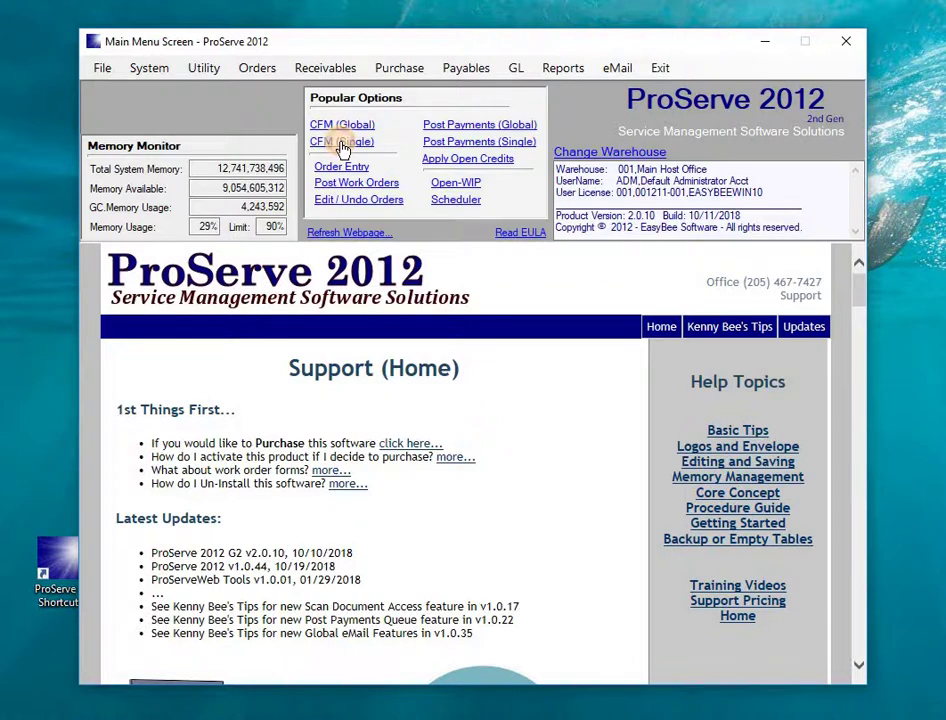
{"action": "left_click", "coordinate": [342, 144]}
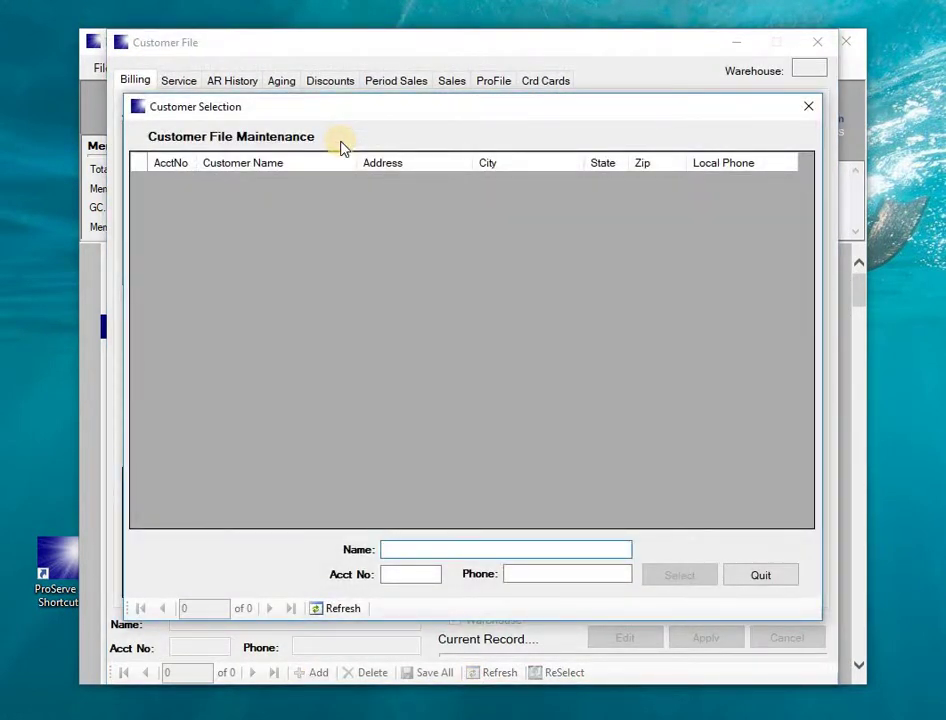
{"action": "type", "text": "ADN"}
{"action": "key", "text": "Tab"}
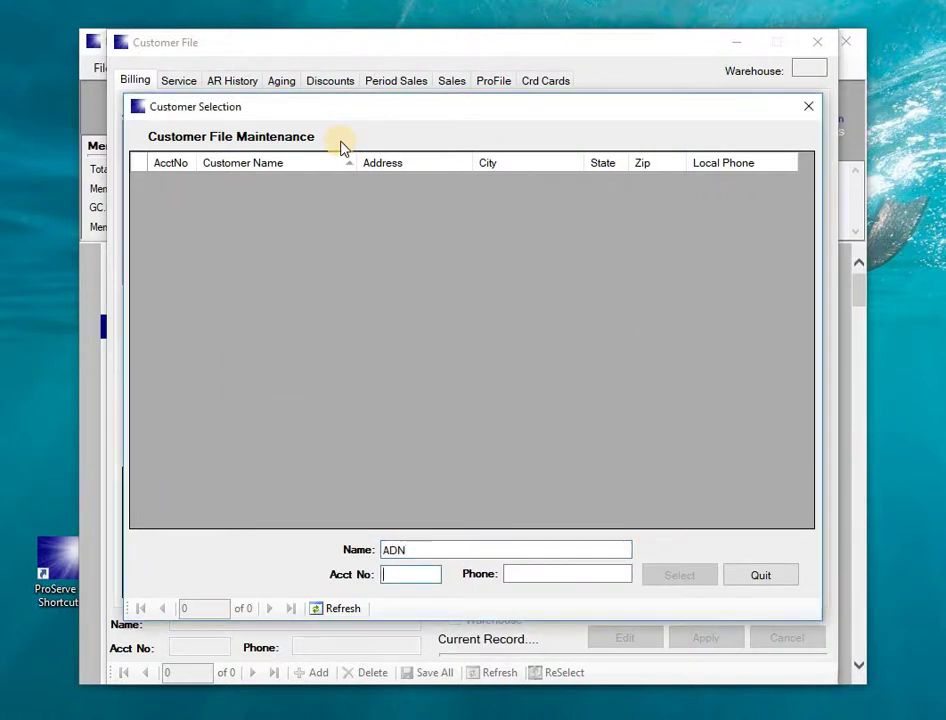
{"action": "left_click", "coordinate": [412, 547]}
{"action": "key", "text": "BackSpace"}
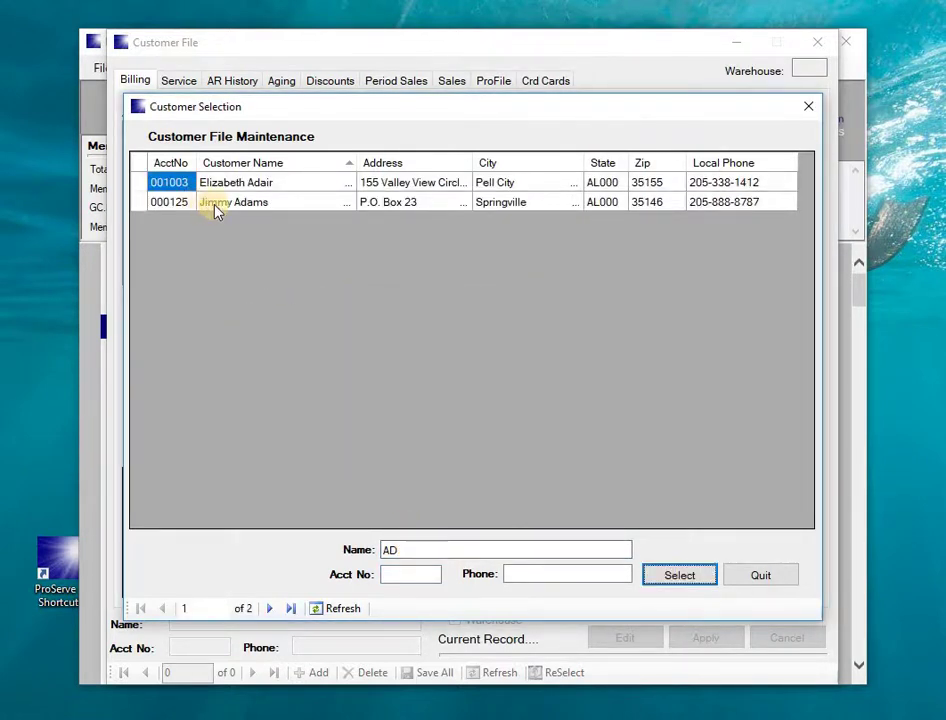
{"action": "double_click", "coordinate": [143, 202]}
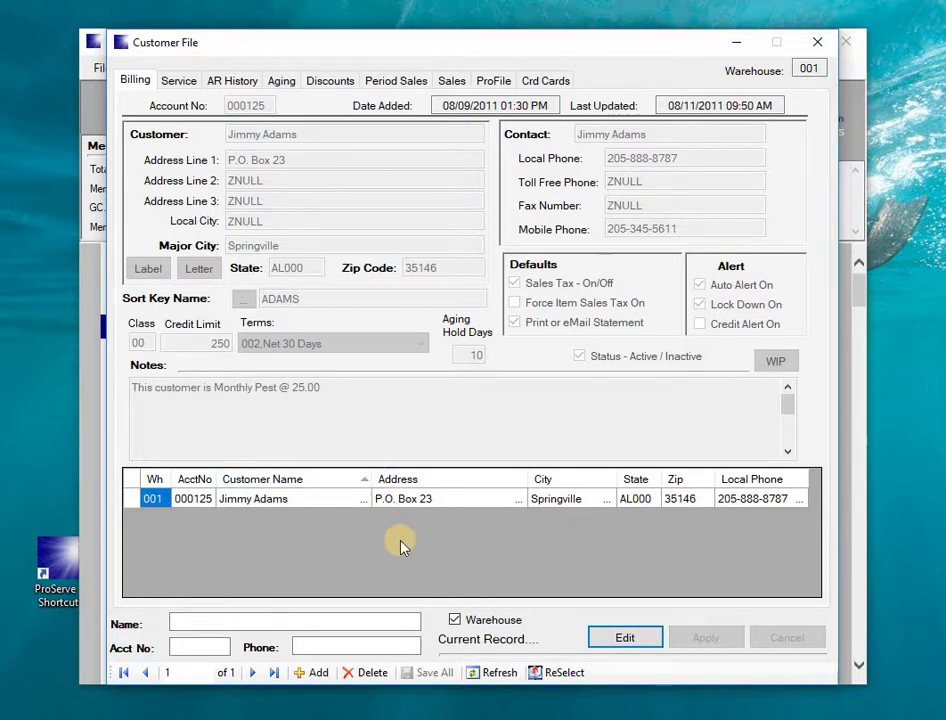
{"action": "left_click", "coordinate": [828, 46]}
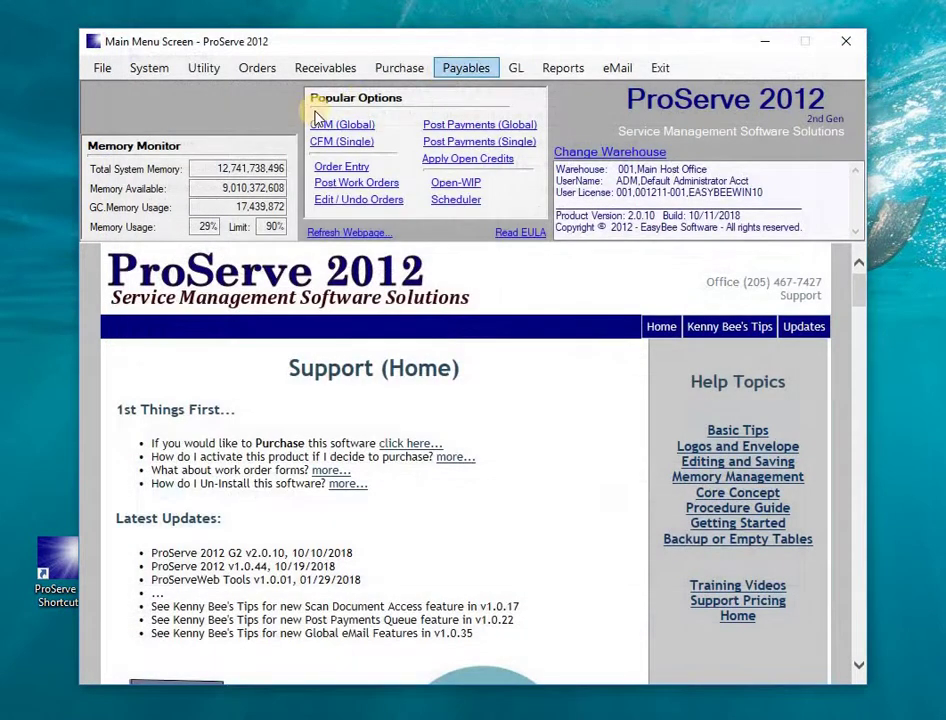
{"action": "left_click", "coordinate": [322, 128]}
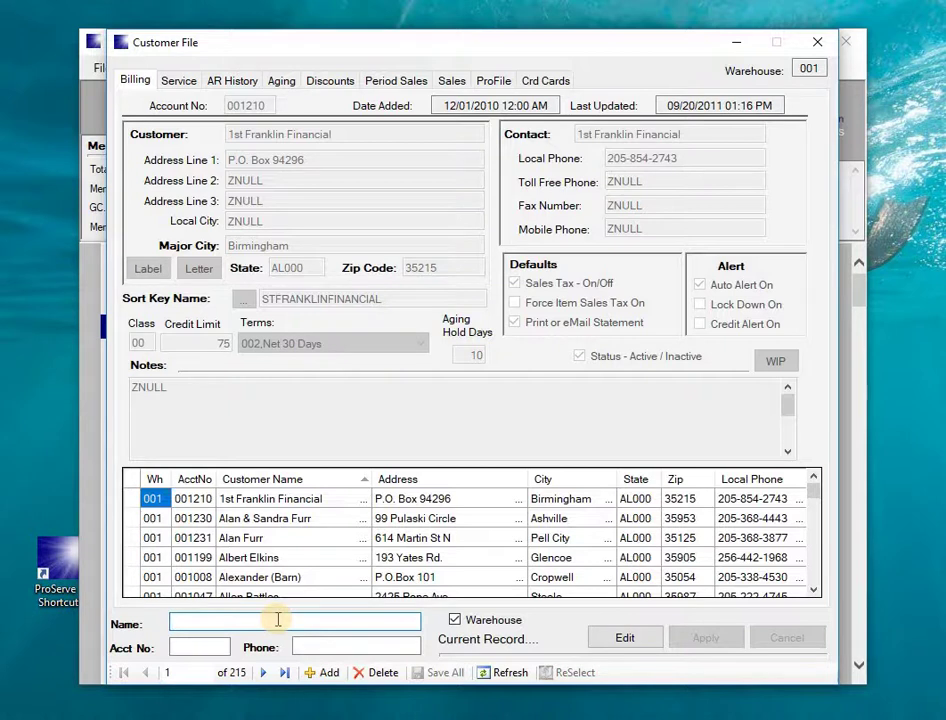
{"action": "type", "text": "AD"}
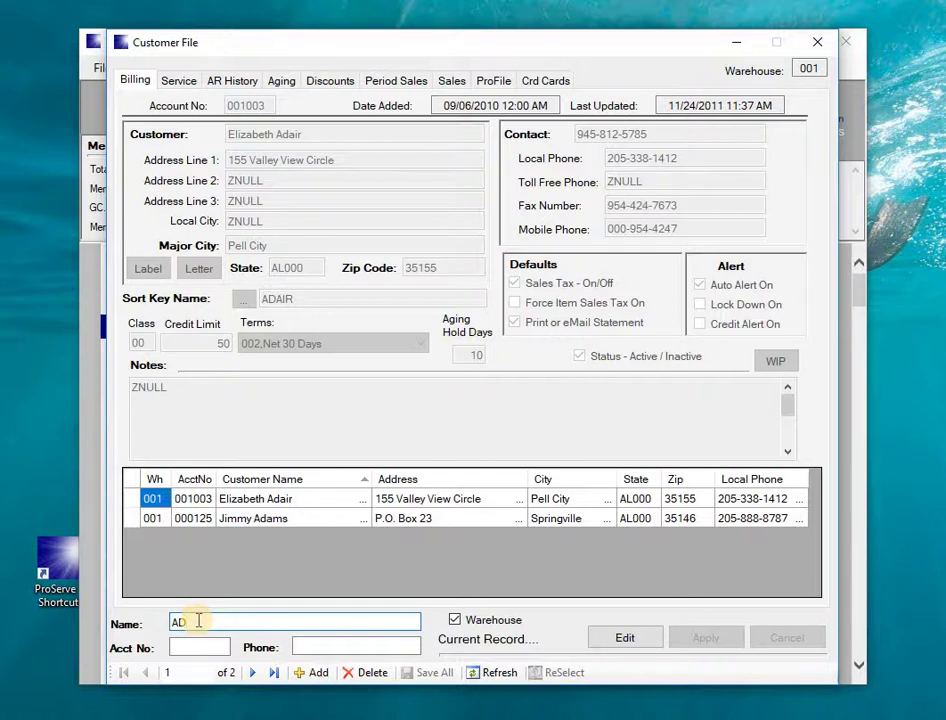
{"action": "key", "text": "BackSpace"}
{"action": "key", "text": "BackSpace"}
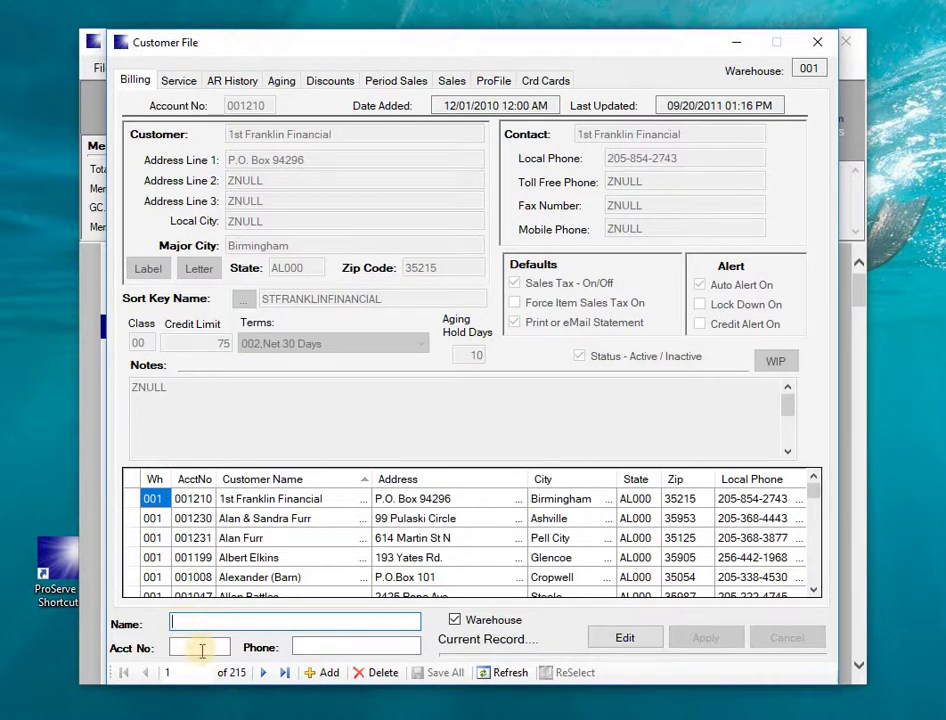
{"action": "left_click", "coordinate": [200, 648]}
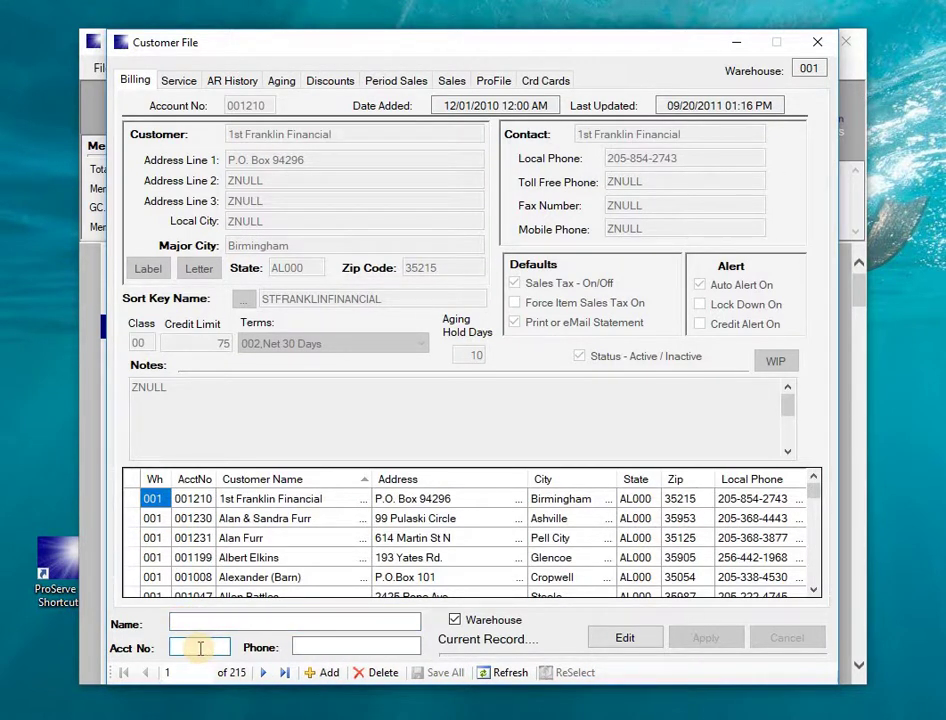
{"action": "type", "text": "001230"}
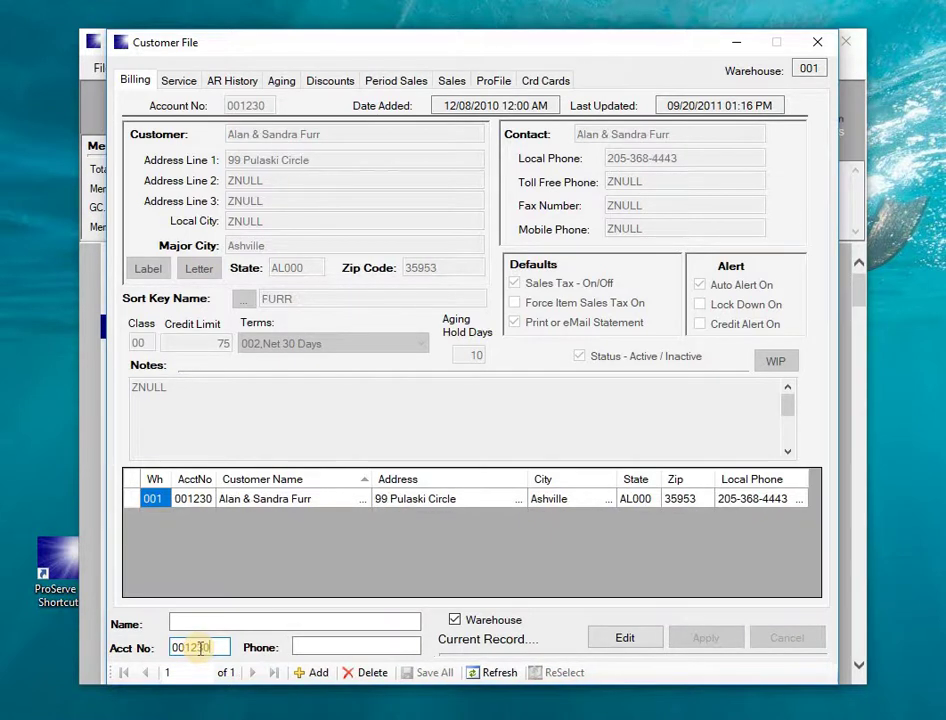
{"action": "left_click", "coordinate": [816, 42]}
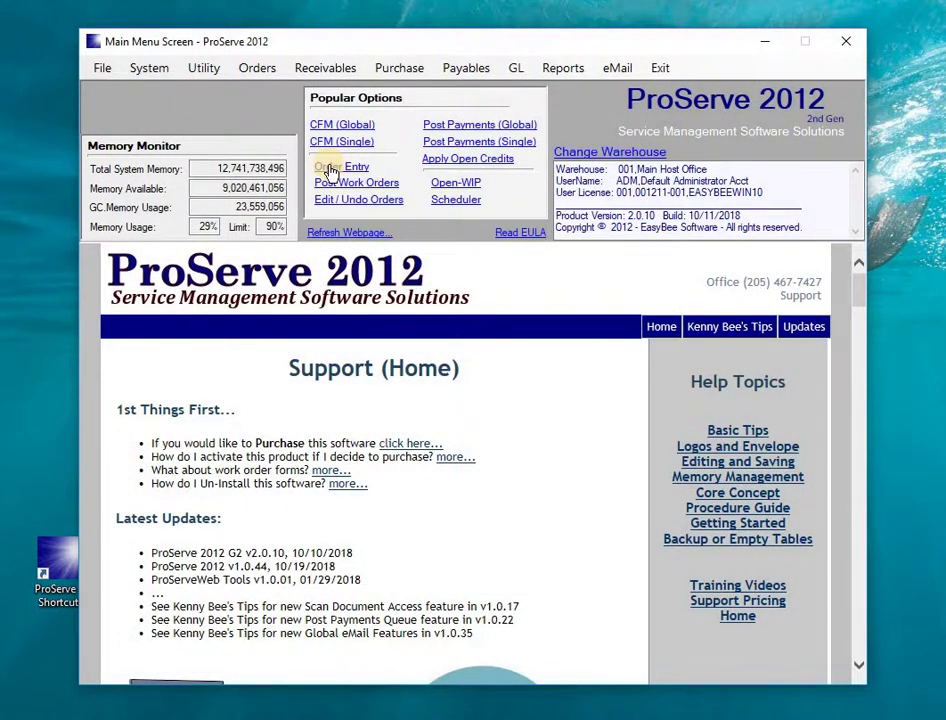
{"action": "left_click", "coordinate": [265, 67]}
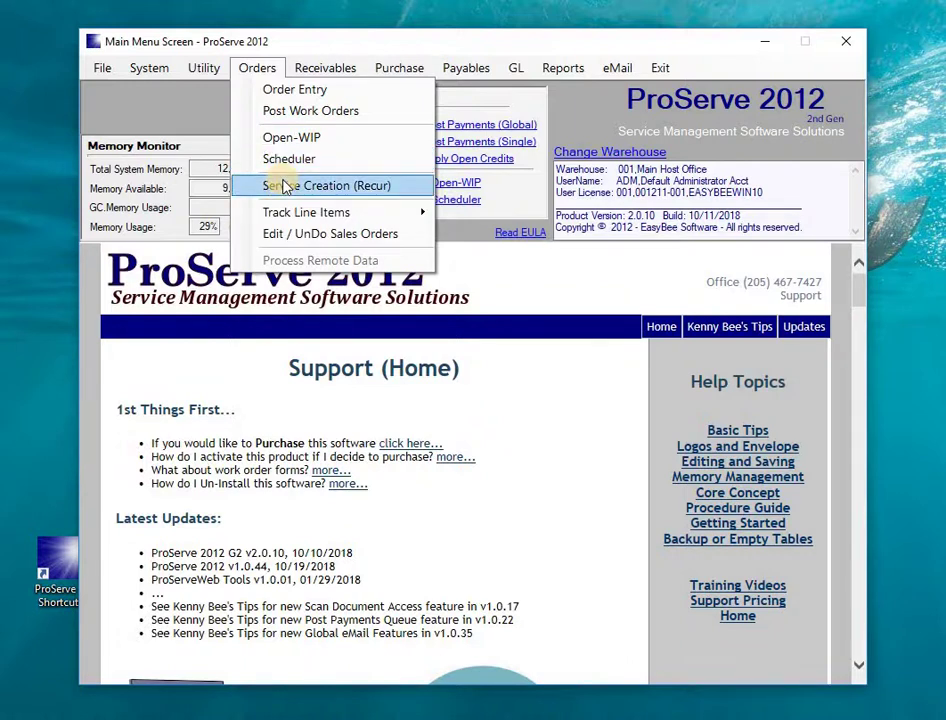
{"action": "left_click", "coordinate": [325, 67]}
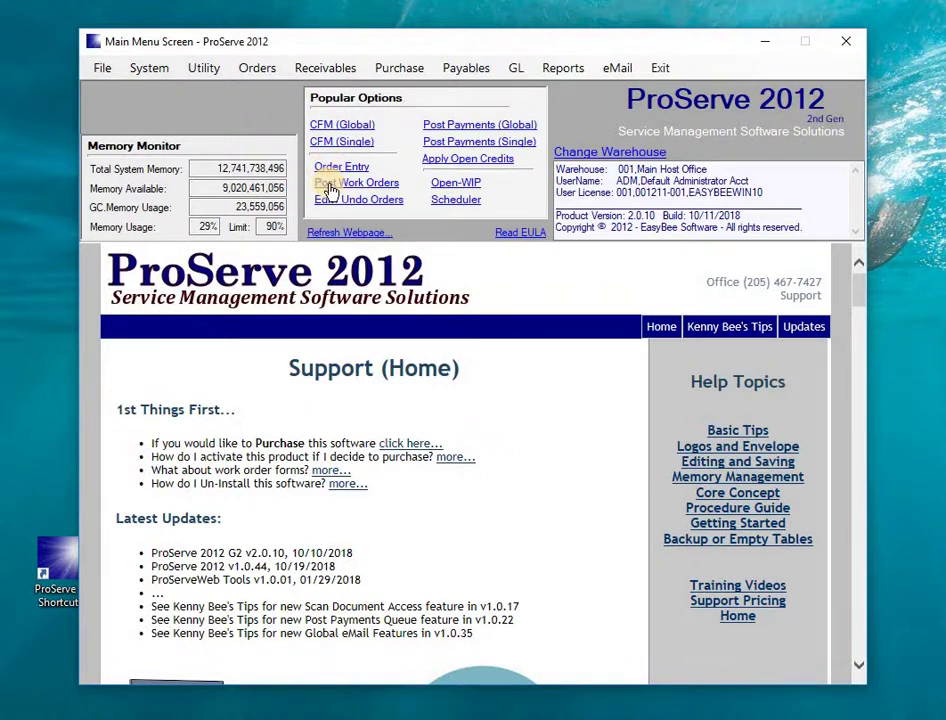
{"action": "left_click", "coordinate": [330, 186]}
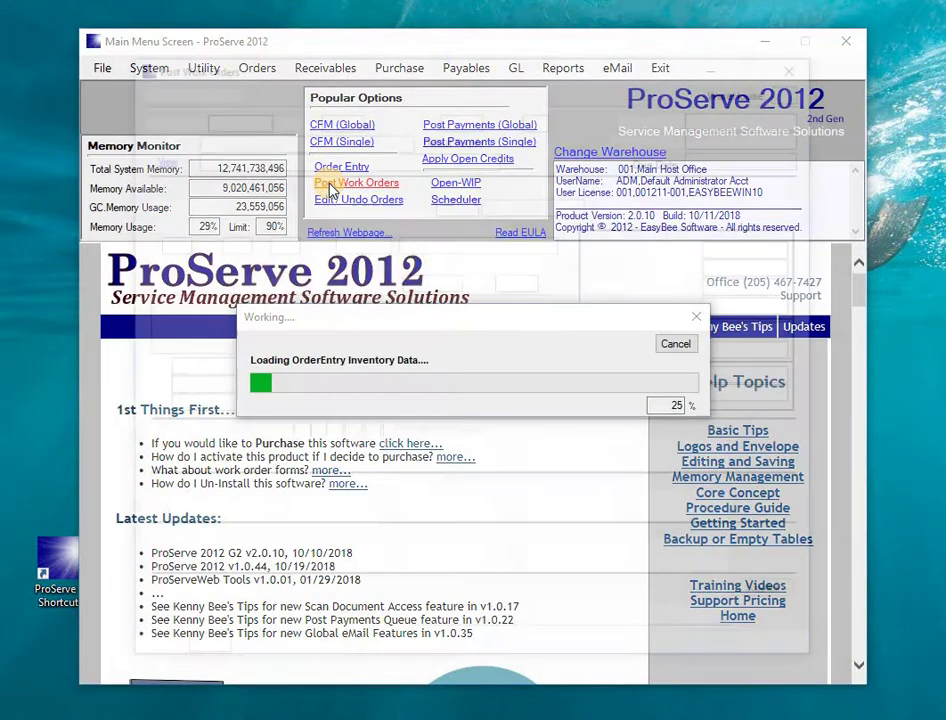
{"action": "left_click", "coordinate": [799, 65]}
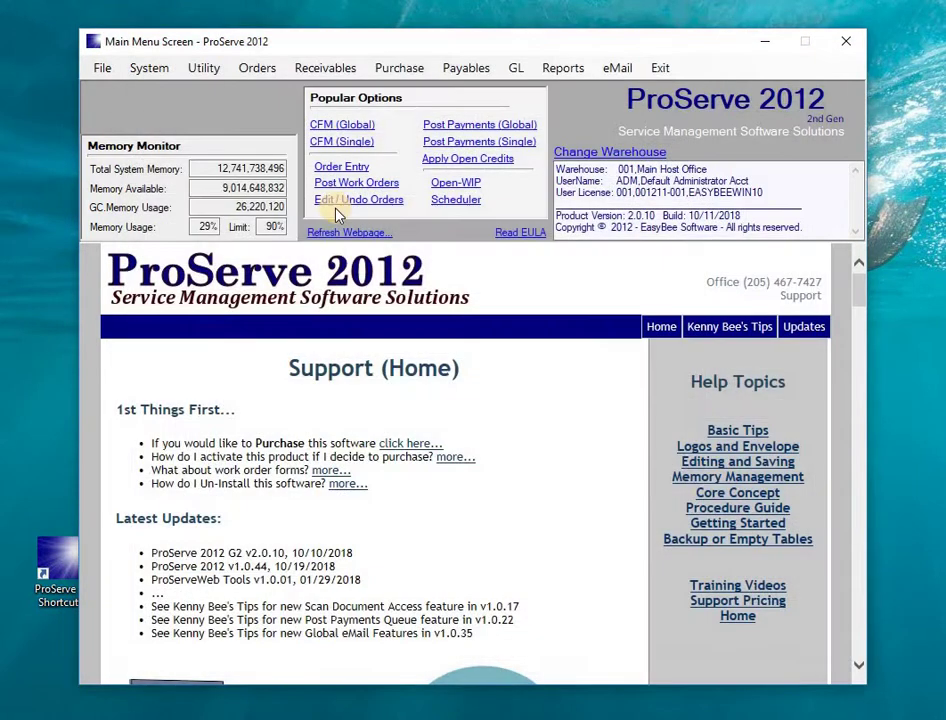
{"action": "left_click", "coordinate": [254, 68]}
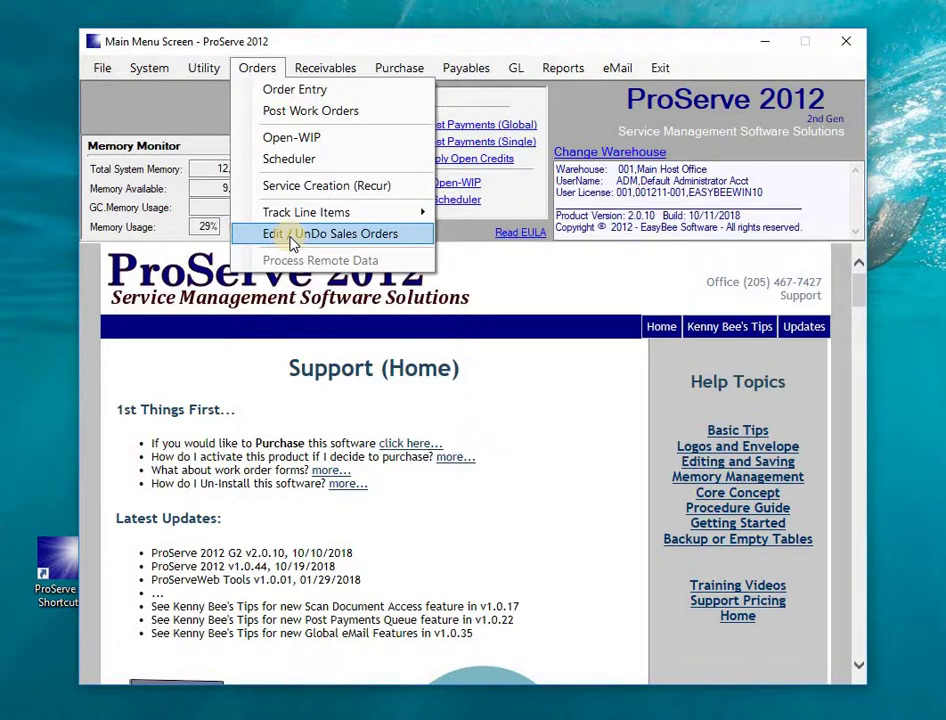
{"action": "left_click", "coordinate": [577, 114]}
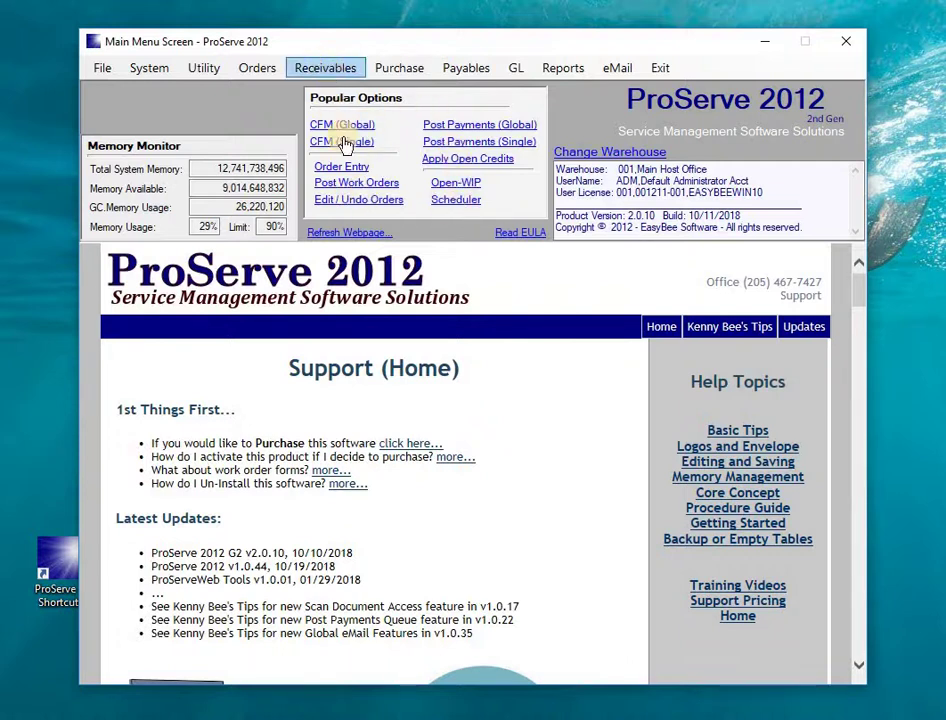
{"action": "left_click", "coordinate": [493, 131]}
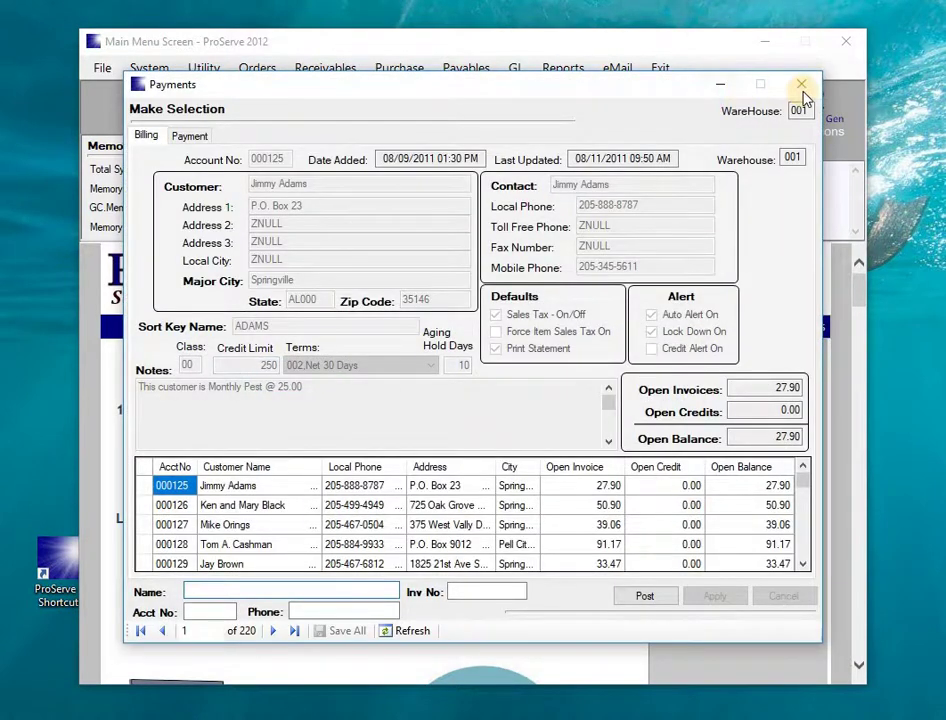
{"action": "left_click", "coordinate": [802, 87]}
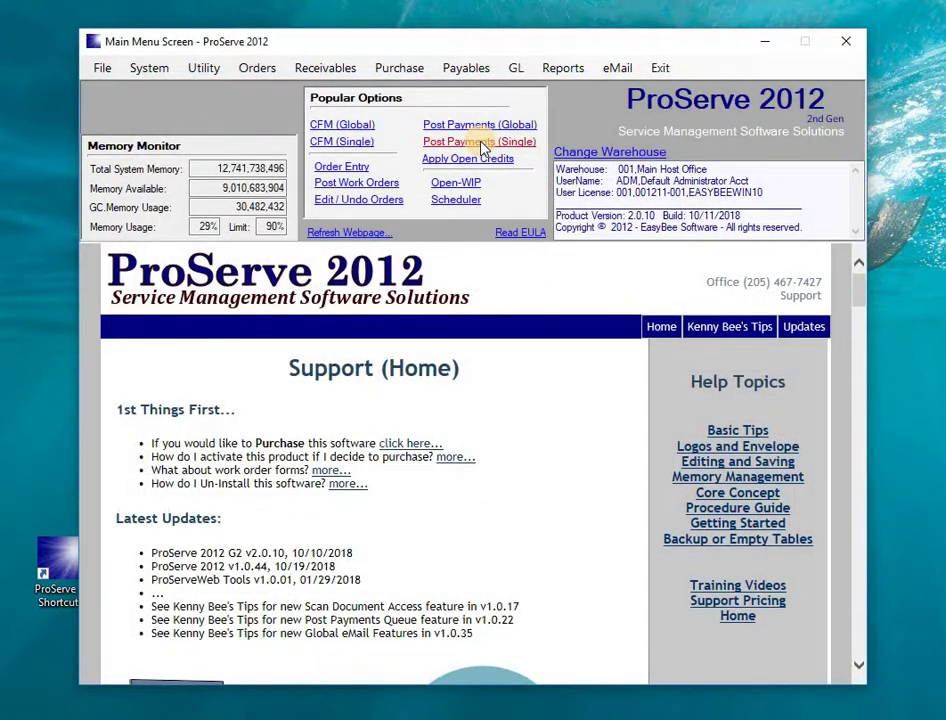
{"action": "left_click", "coordinate": [481, 144]}
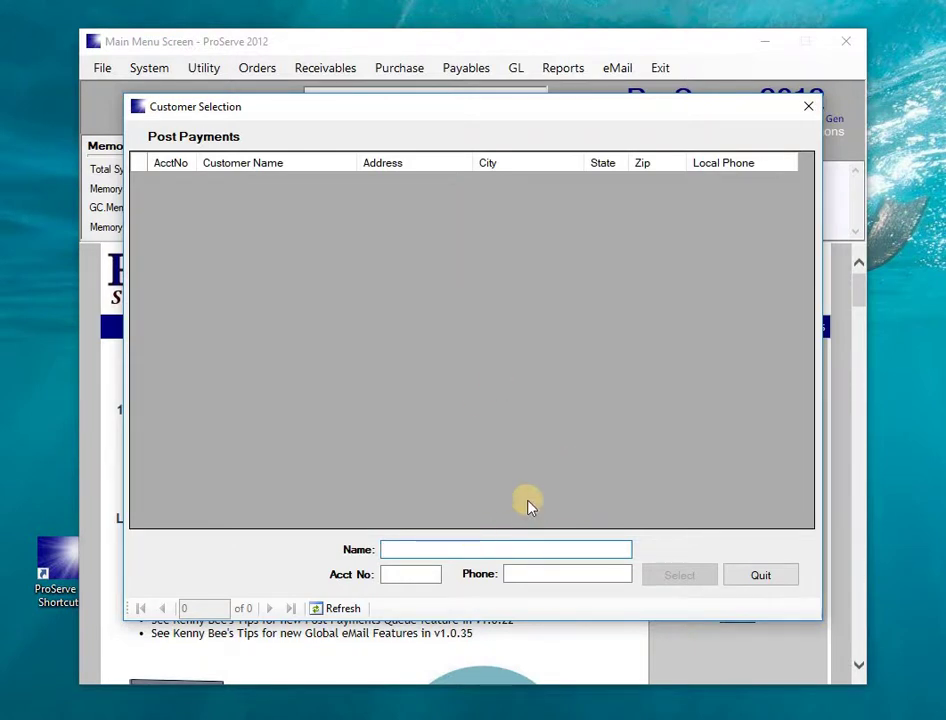
{"action": "left_click", "coordinate": [806, 110]}
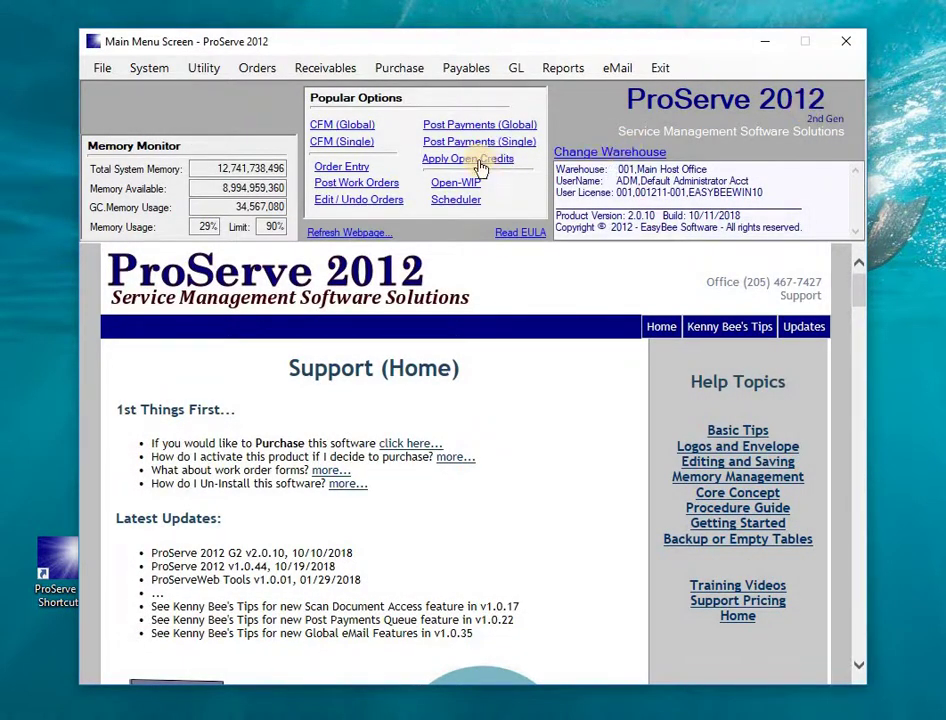
- Open the Open WIP list from Popular Options, close it, then reopen it via Orders > Open-WIP
{"action": "left_click", "coordinate": [462, 187]}
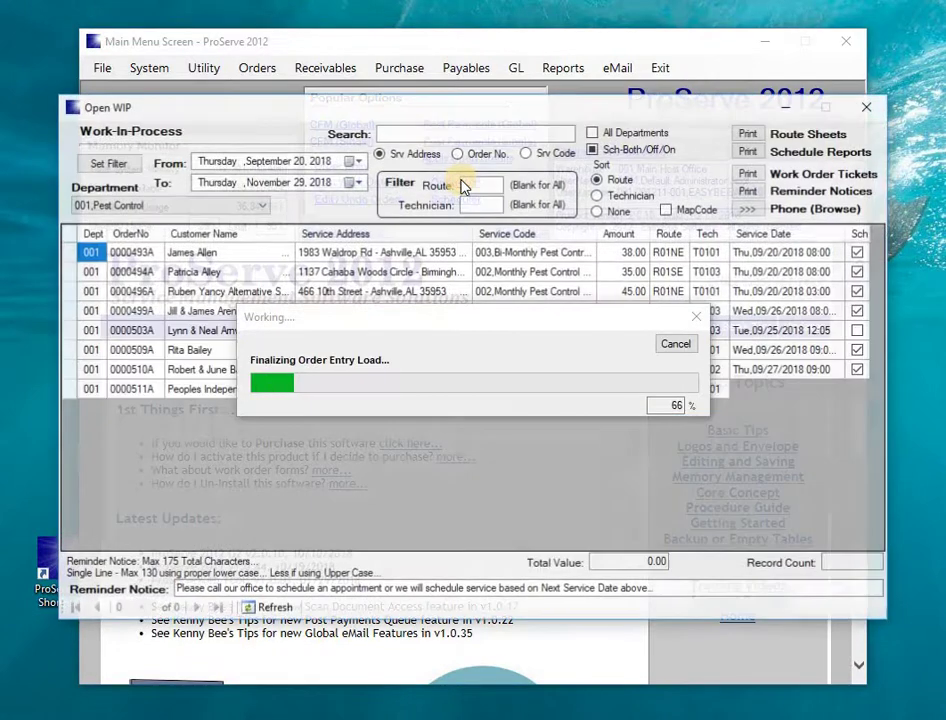
{"action": "left_click", "coordinate": [866, 107]}
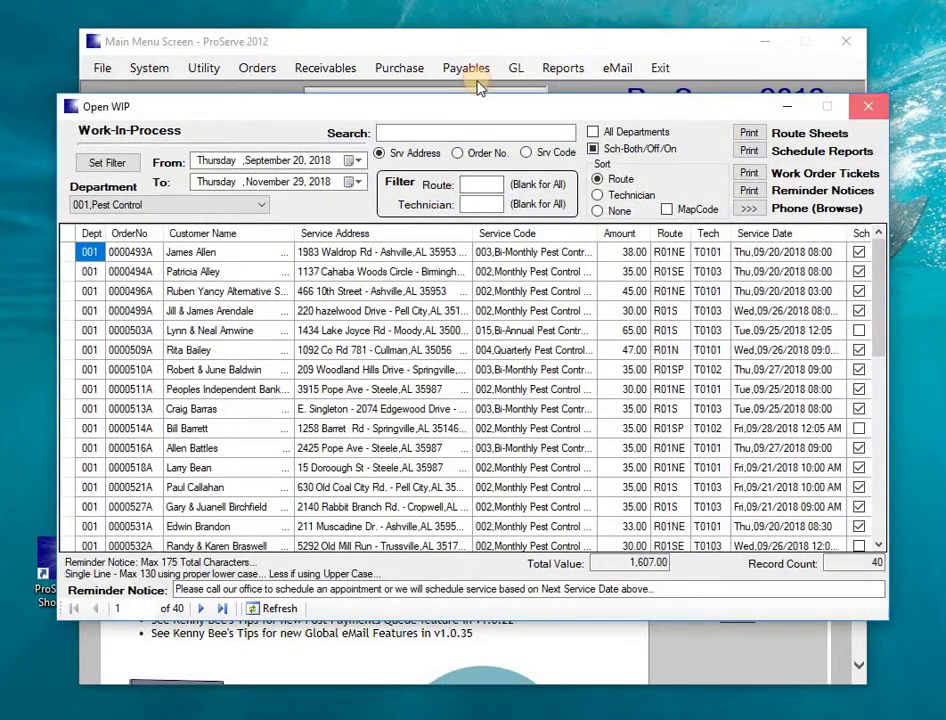
{"action": "left_click", "coordinate": [251, 75]}
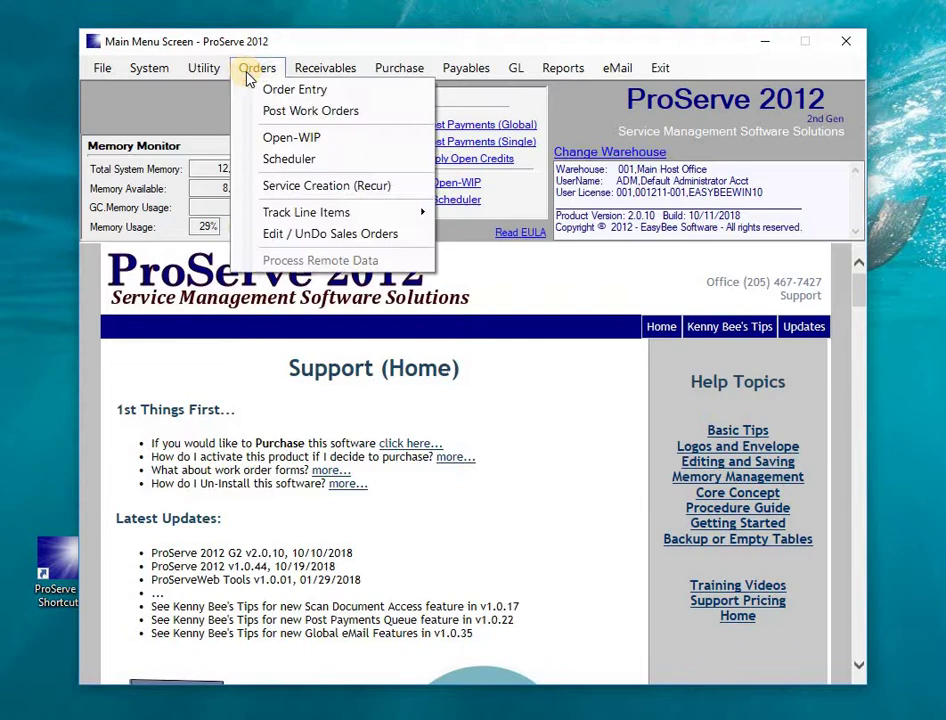
{"action": "left_click", "coordinate": [276, 142]}
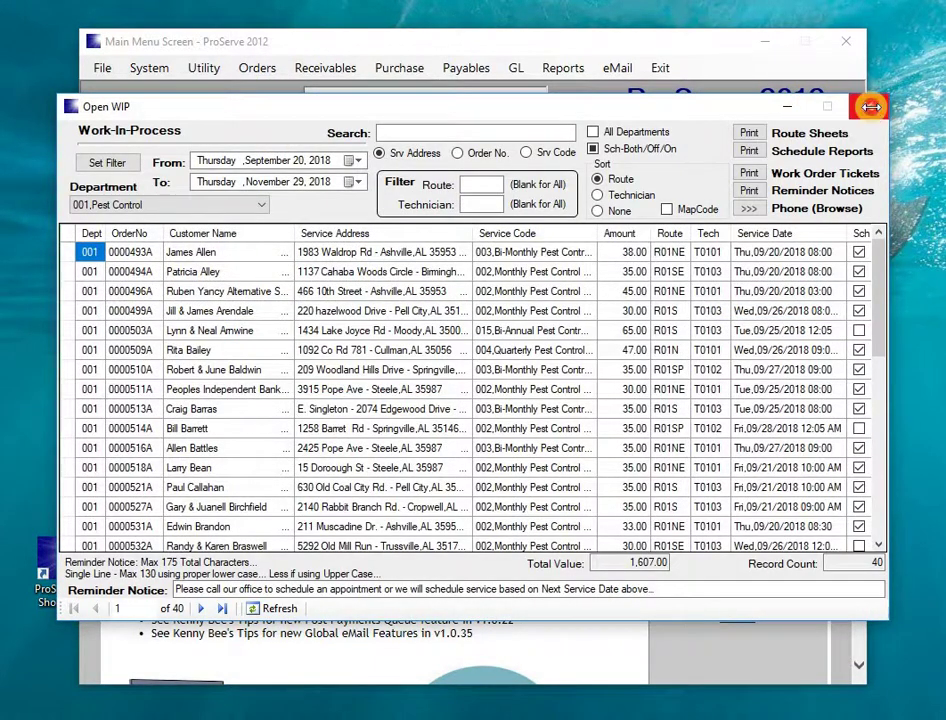
- Close the Open WIP window to return to the Support (Home) page
{"action": "left_click", "coordinate": [869, 108]}
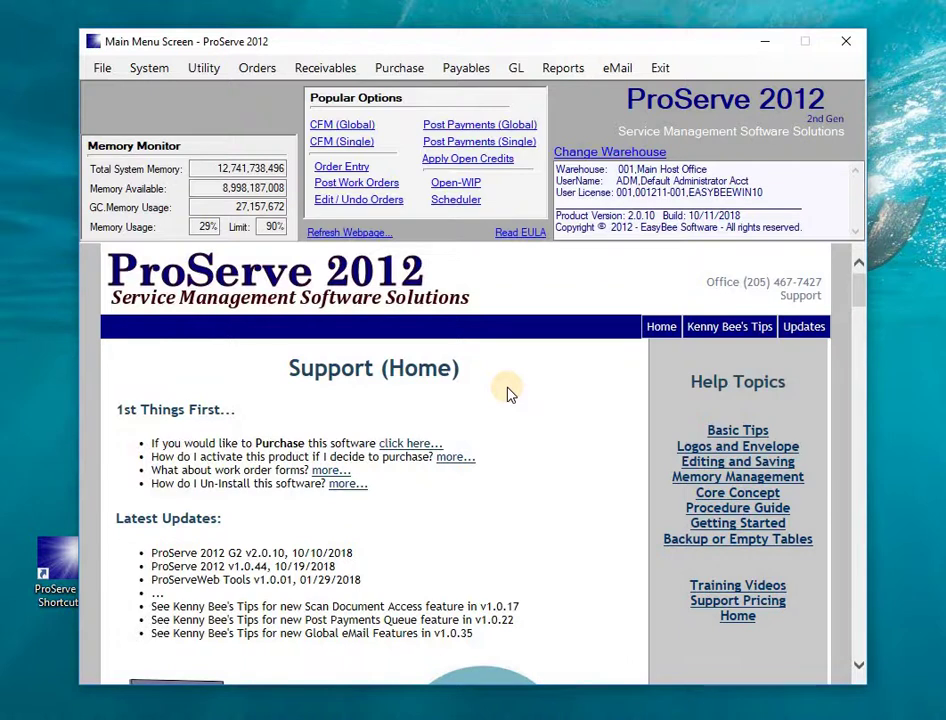
- Browse the Training Videos page's ProServeVideos sets, highlighting the 00 - Introduction subject
{"action": "left_click", "coordinate": [735, 588]}
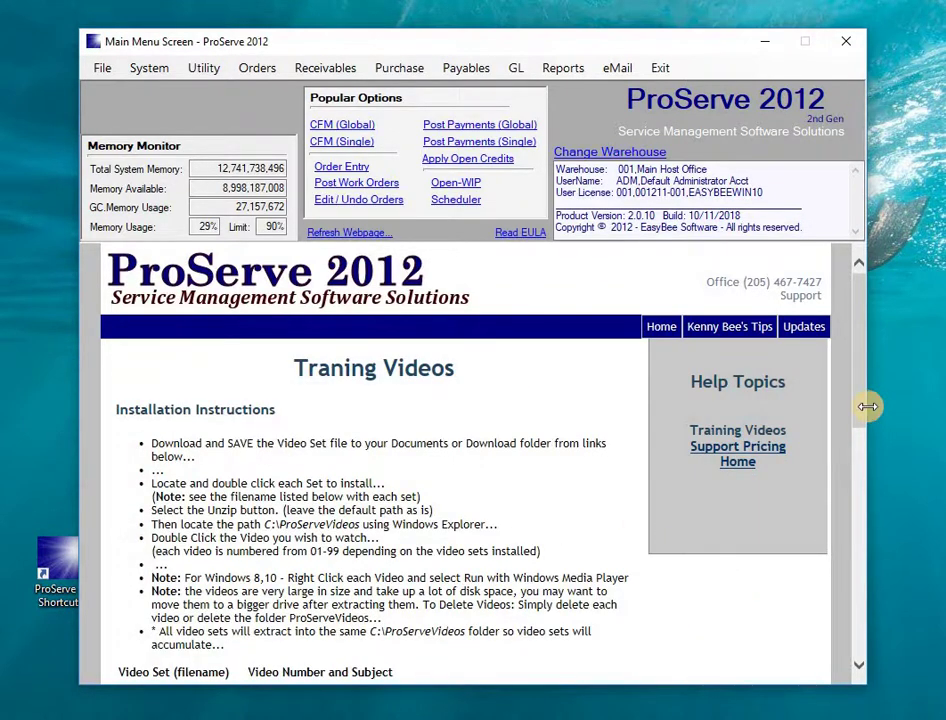
{"action": "left_click_drag", "start_coordinate": [862, 401], "coordinate": [857, 520]}
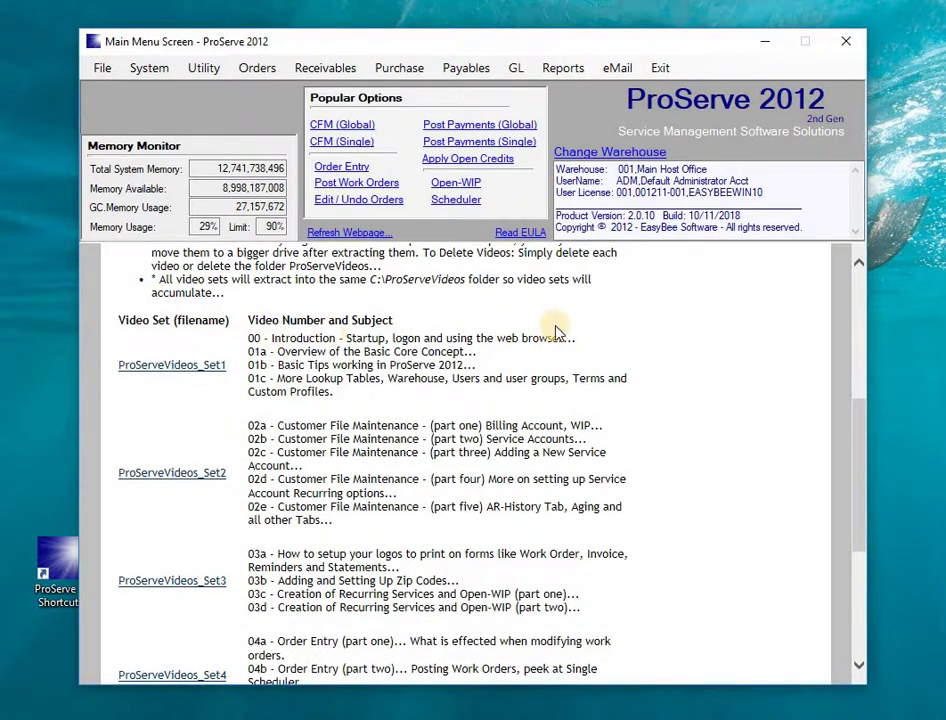
{"action": "left_click_drag", "start_coordinate": [570, 338], "coordinate": [248, 338]}
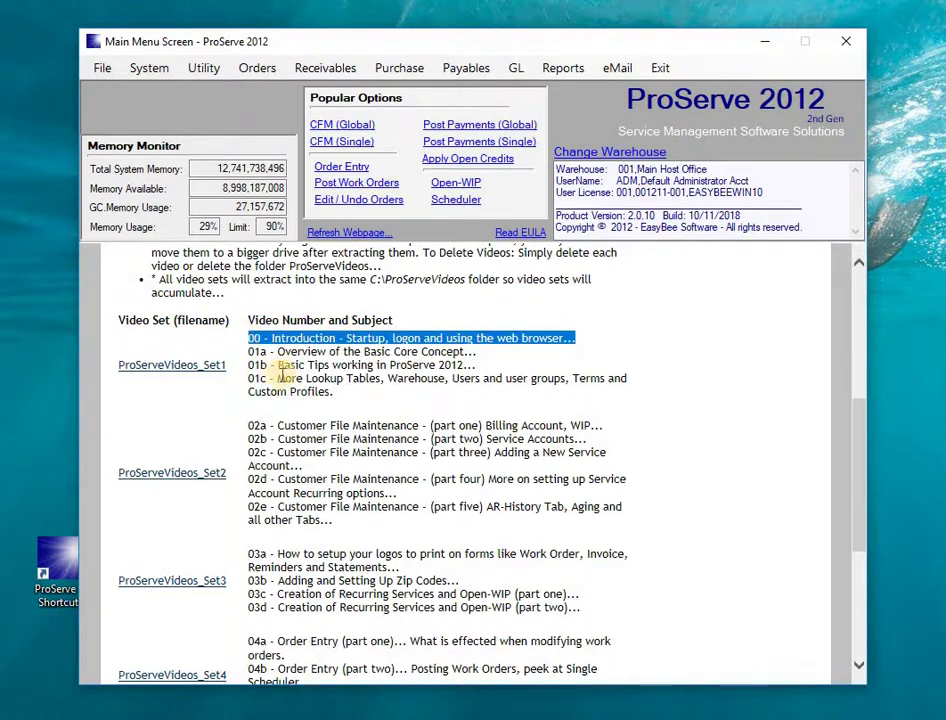
{"action": "left_click_drag", "start_coordinate": [866, 481], "coordinate": [860, 321]}
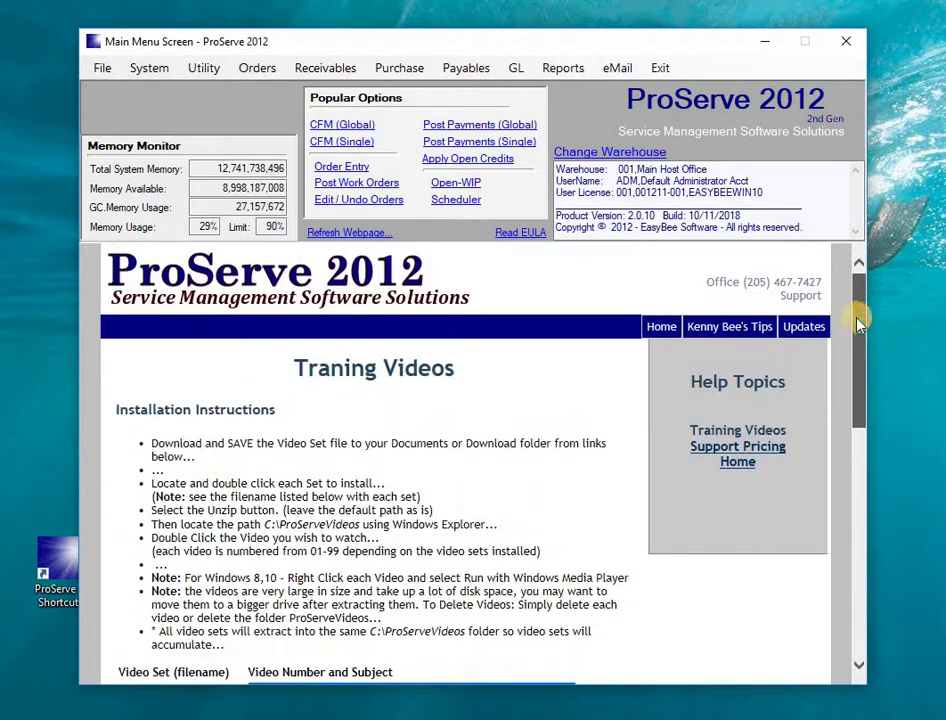
- View the Letter System section on the Tips page, then return to Support (Home)
{"action": "left_click", "coordinate": [753, 327]}
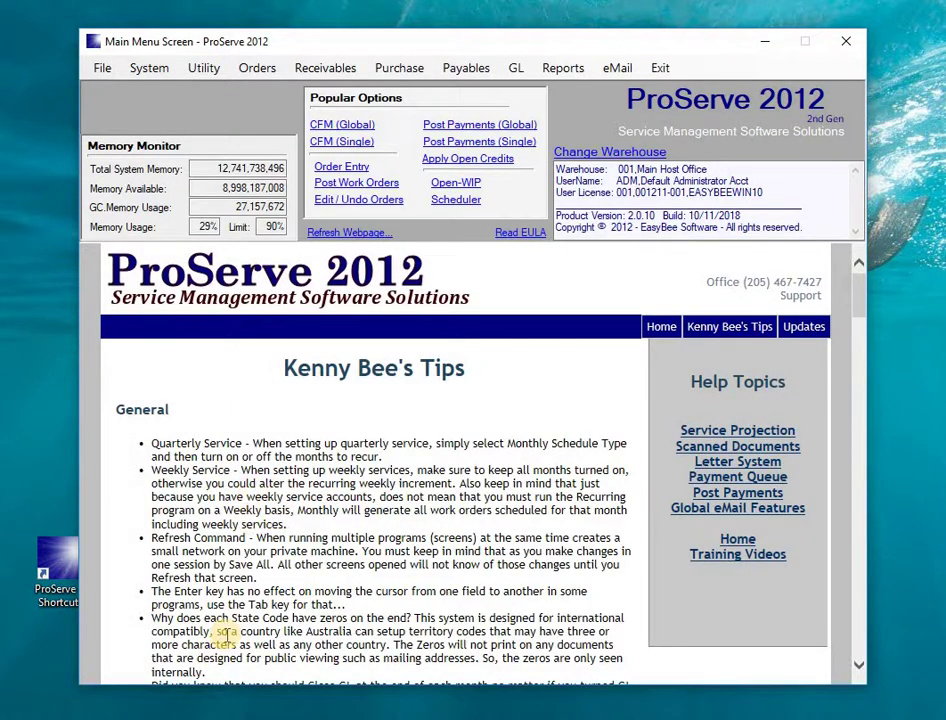
{"action": "left_click", "coordinate": [721, 465]}
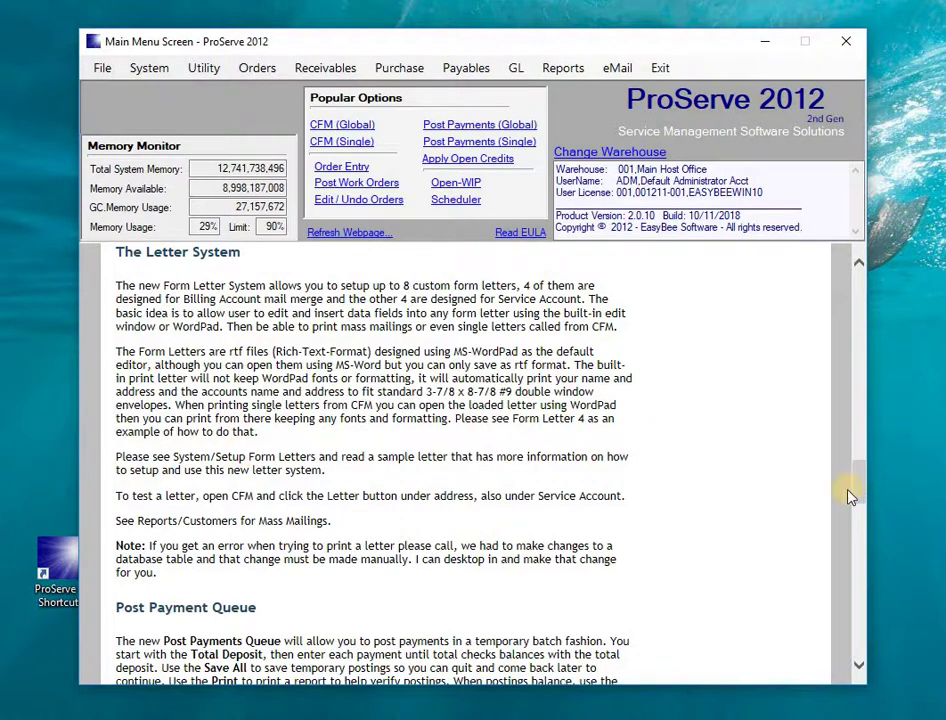
{"action": "left_click_drag", "start_coordinate": [862, 488], "coordinate": [866, 265]}
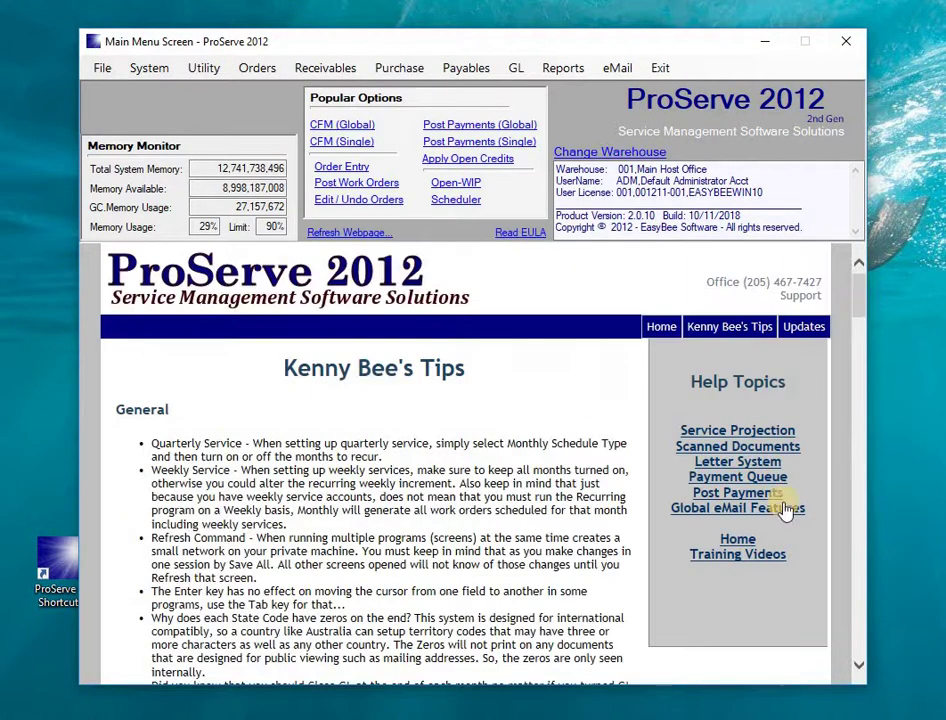
{"action": "left_click", "coordinate": [738, 540]}
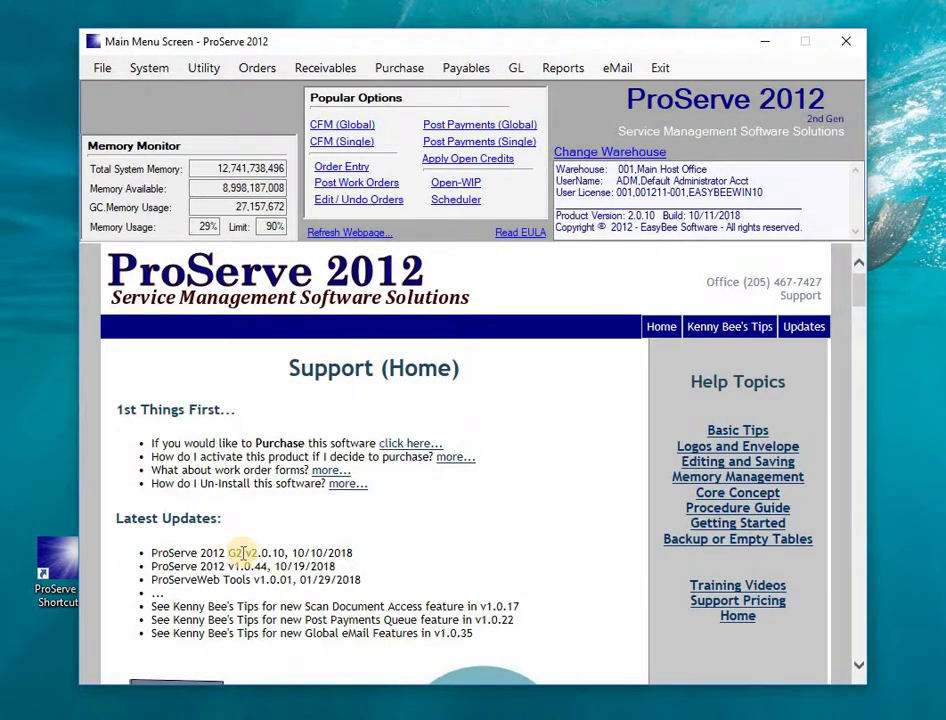
- Highlight the G2 v2.0.10 release date, the installed version and build, and the v1.0.44 release
{"action": "left_click_drag", "start_coordinate": [228, 553], "coordinate": [353, 553]}
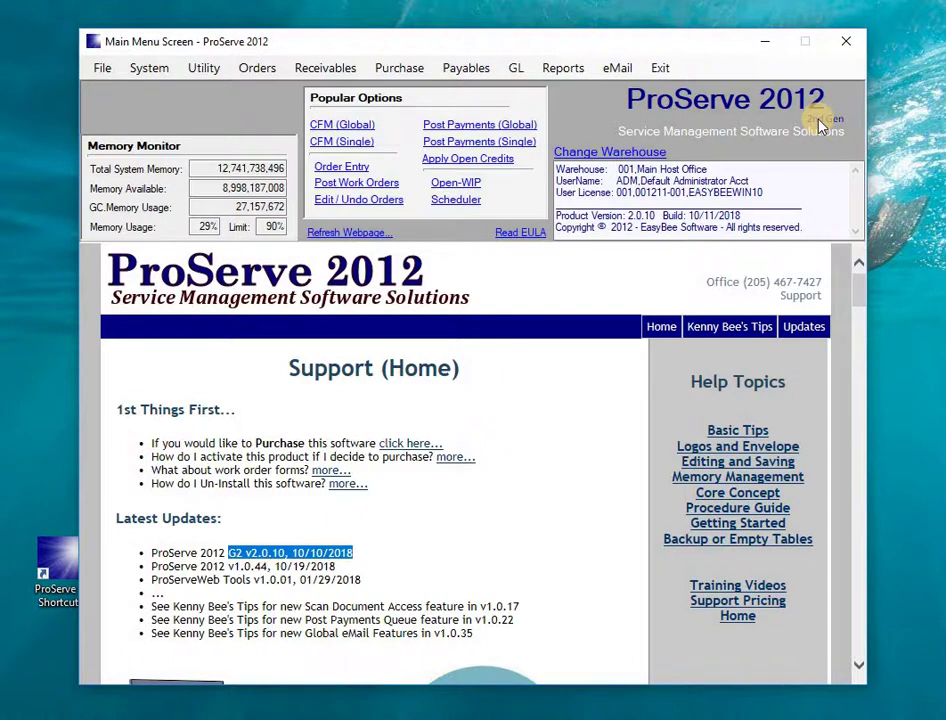
{"action": "left_click_drag", "start_coordinate": [627, 214], "coordinate": [741, 216]}
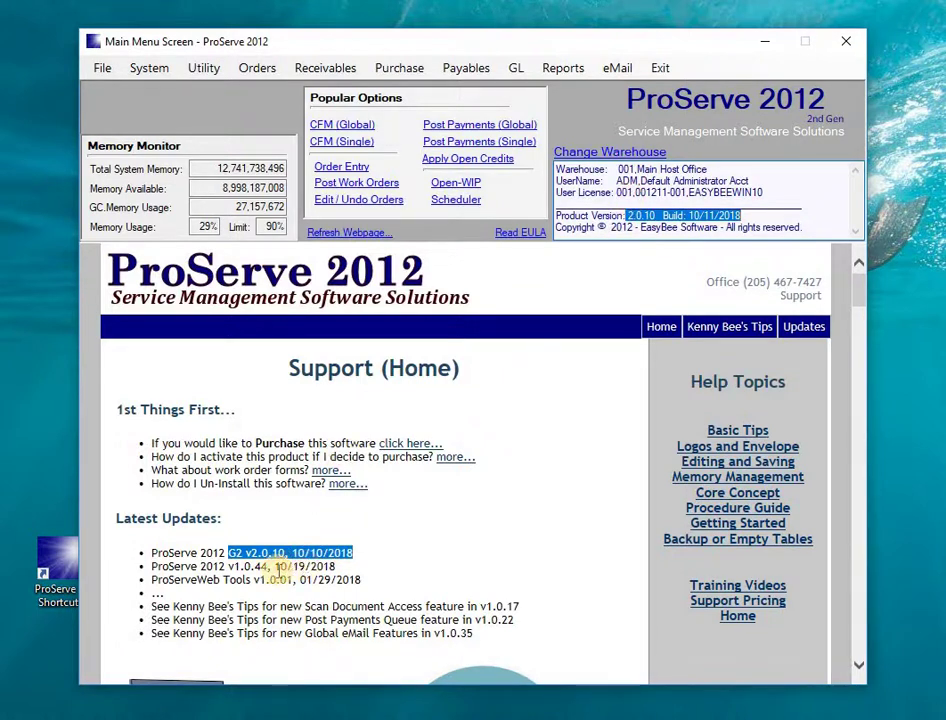
{"action": "left_click", "coordinate": [211, 566]}
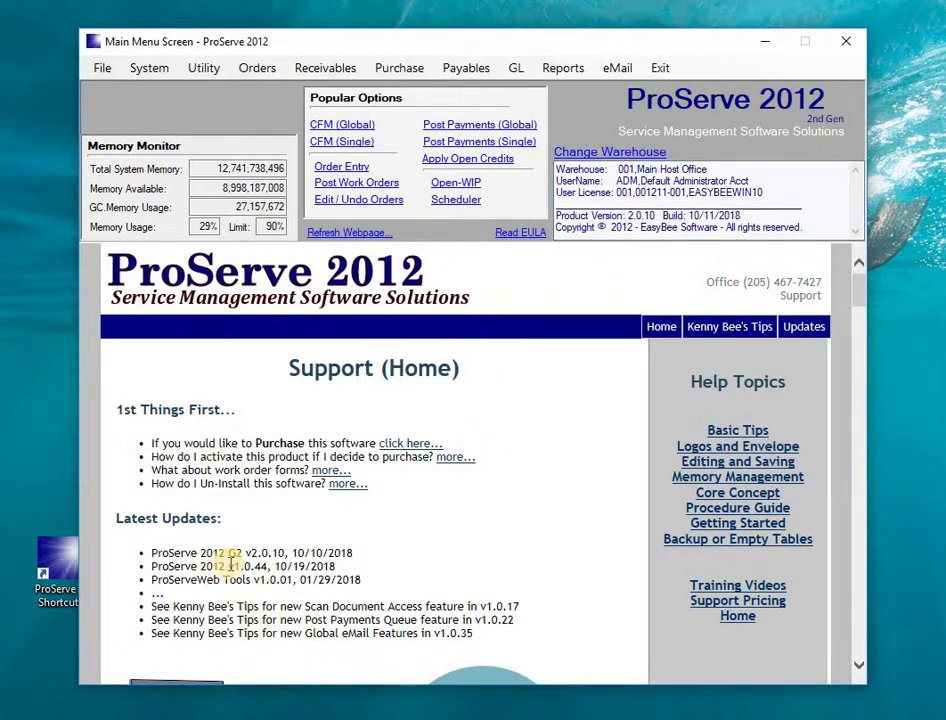
{"action": "left_click_drag", "start_coordinate": [228, 566], "coordinate": [335, 566]}
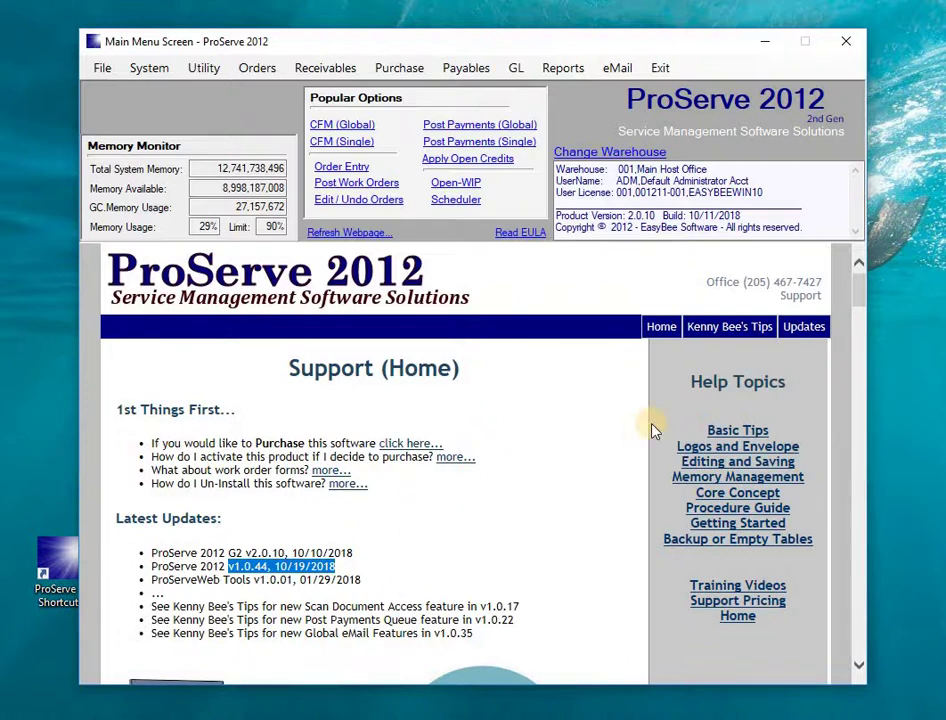
- On the Updates page, confirm the installed version is 2nd Gen
{"action": "left_click", "coordinate": [790, 327]}
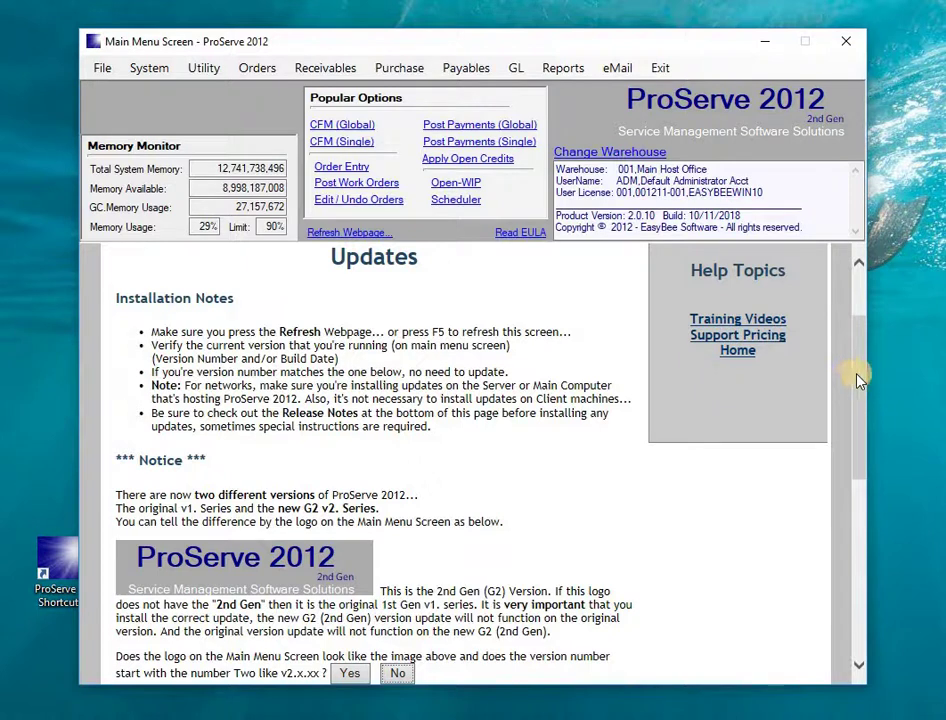
{"action": "scroll", "coordinate": [855, 435], "scroll_direction": "down", "scroll_amount": 3}
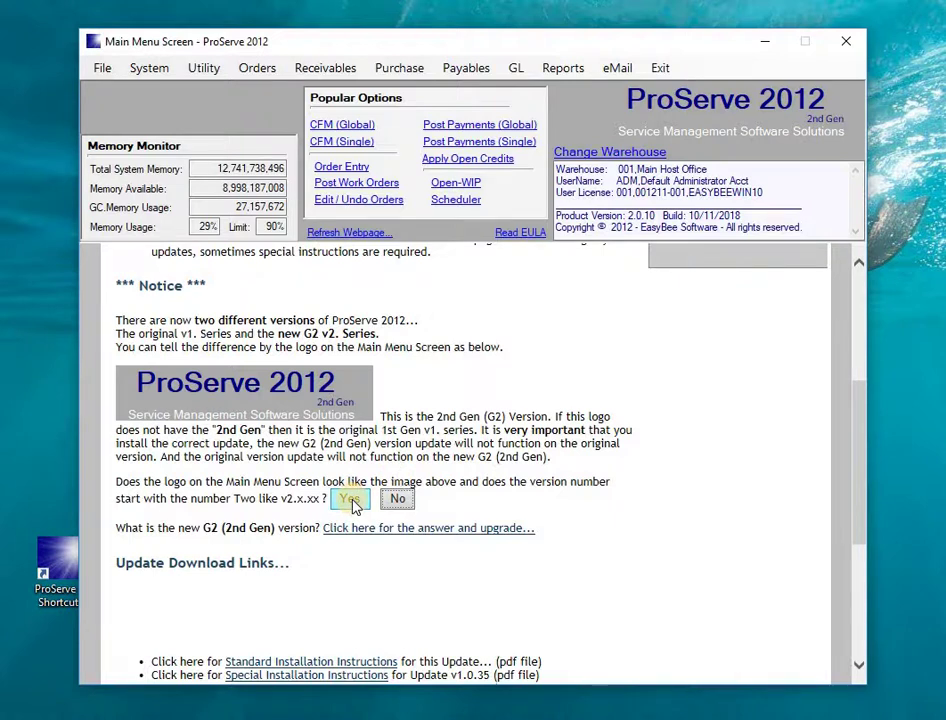
{"action": "left_click", "coordinate": [351, 500]}
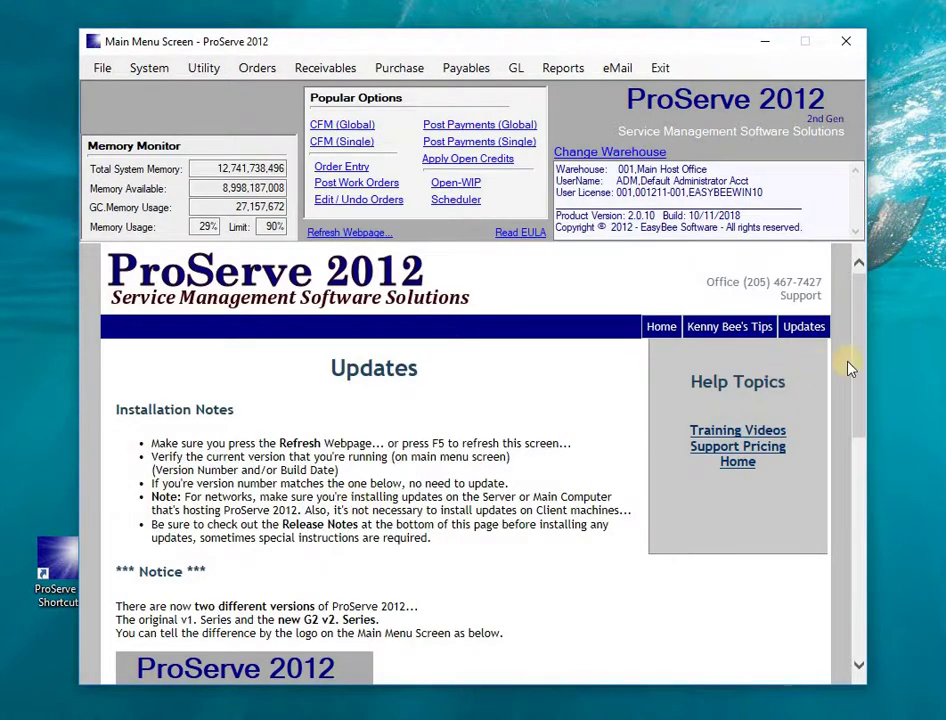
{"action": "left_click_drag", "start_coordinate": [858, 368], "coordinate": [858, 515]}
- Download the ProServe 2012 G2 update and scroll down to Update Release History
{"action": "left_click", "coordinate": [272, 505]}
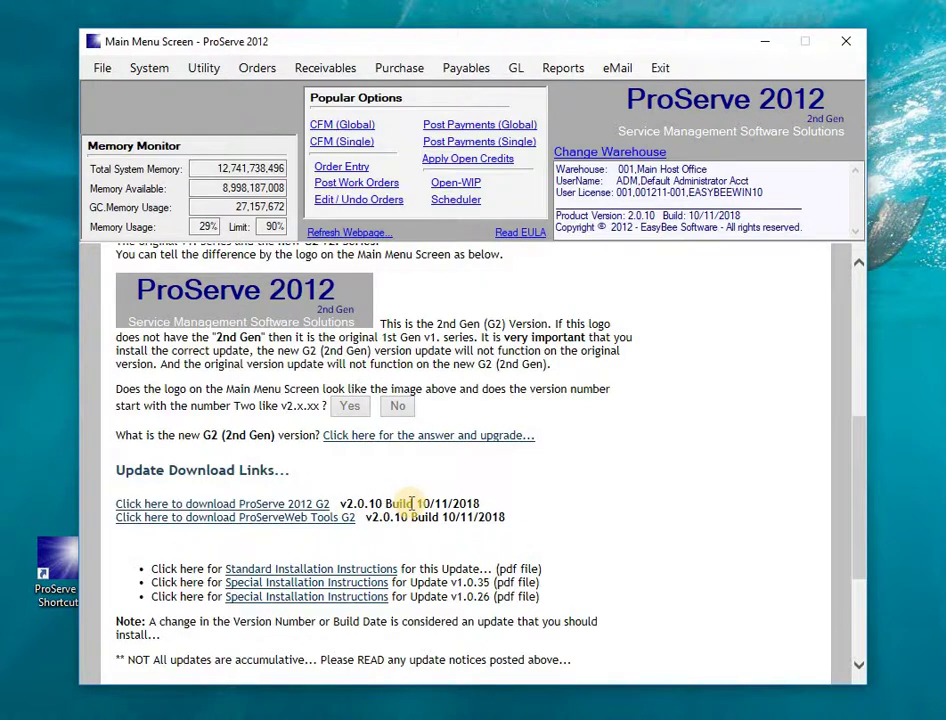
{"action": "left_click", "coordinate": [283, 507]}
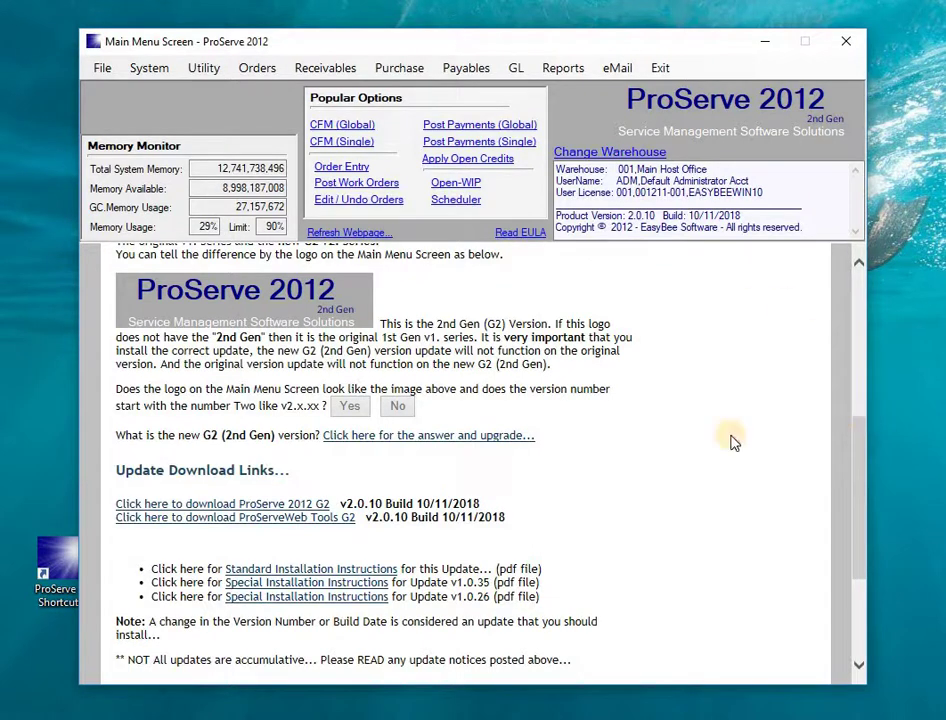
{"action": "left_click", "coordinate": [864, 468]}
{"action": "left_click_drag", "start_coordinate": [864, 468], "coordinate": [862, 575]}
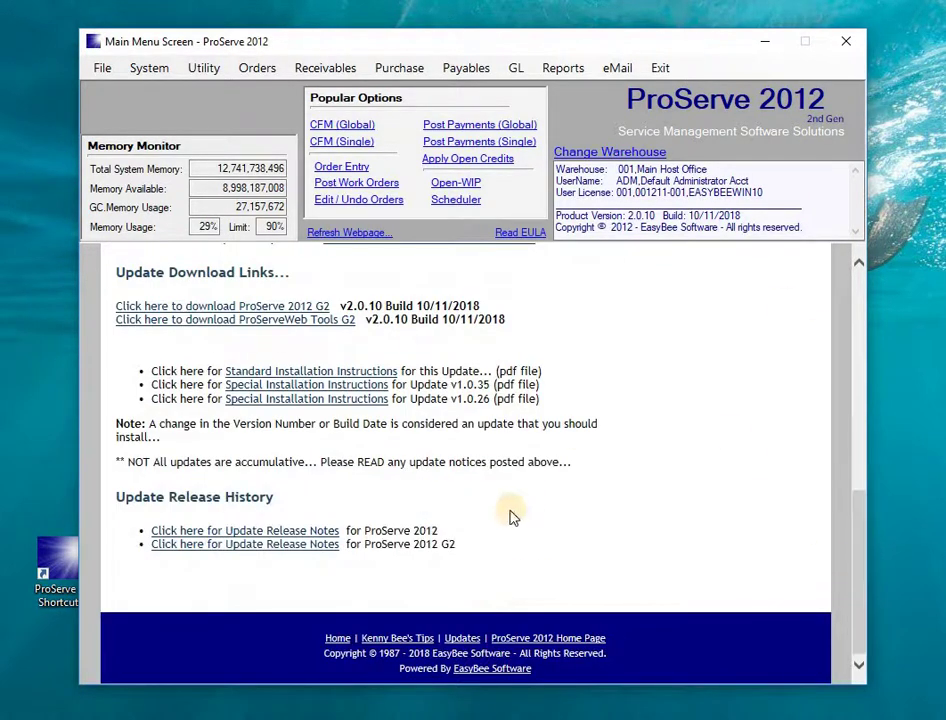
{"action": "left_click", "coordinate": [267, 531]}
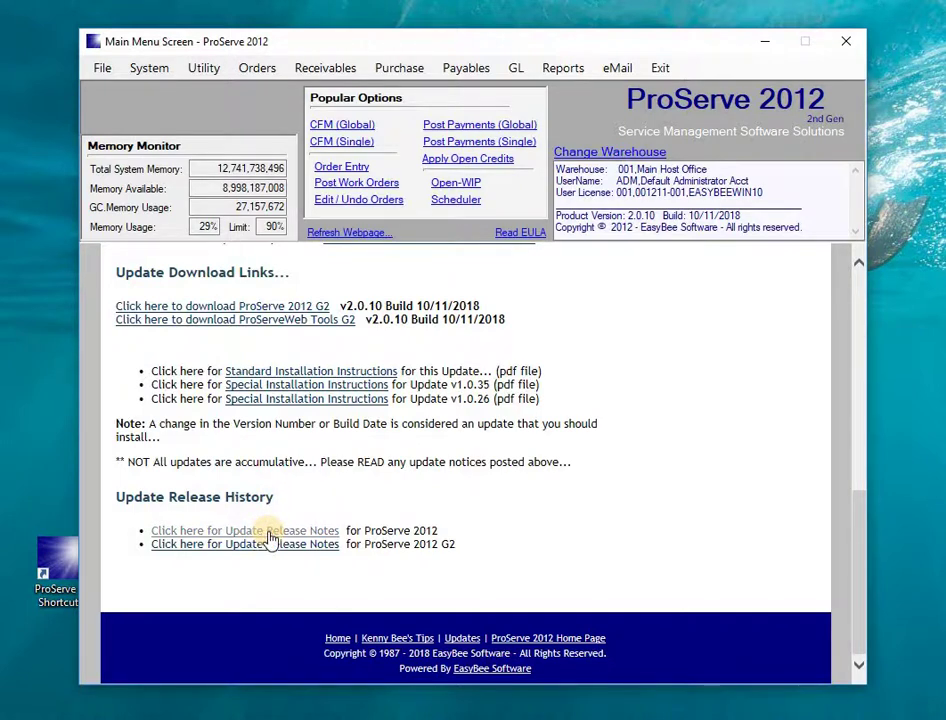
{"action": "left_click", "coordinate": [273, 545]}
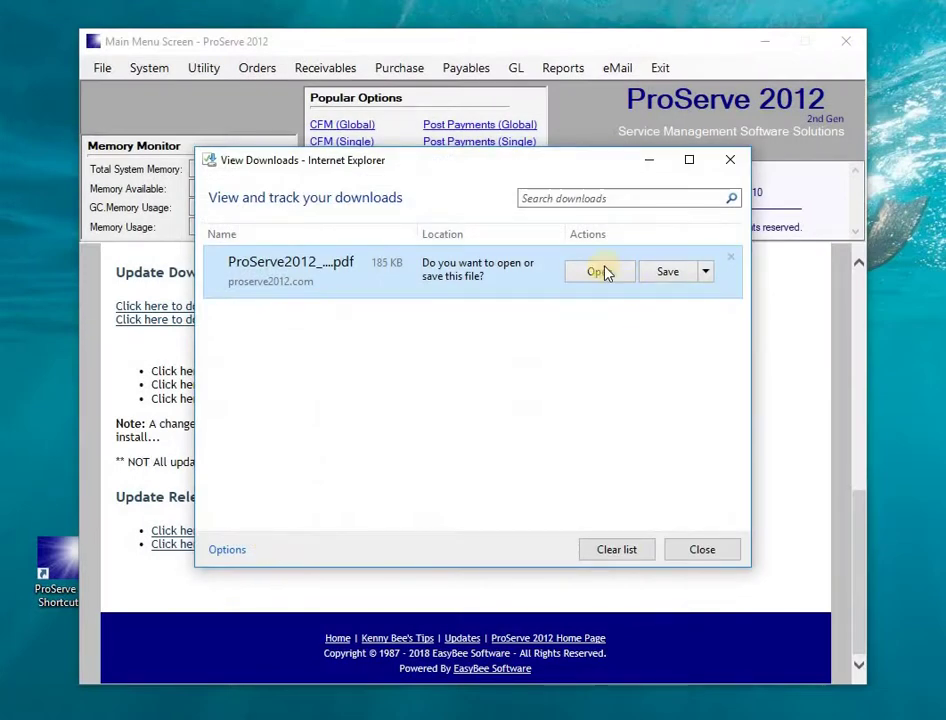
{"action": "left_click", "coordinate": [600, 272]}
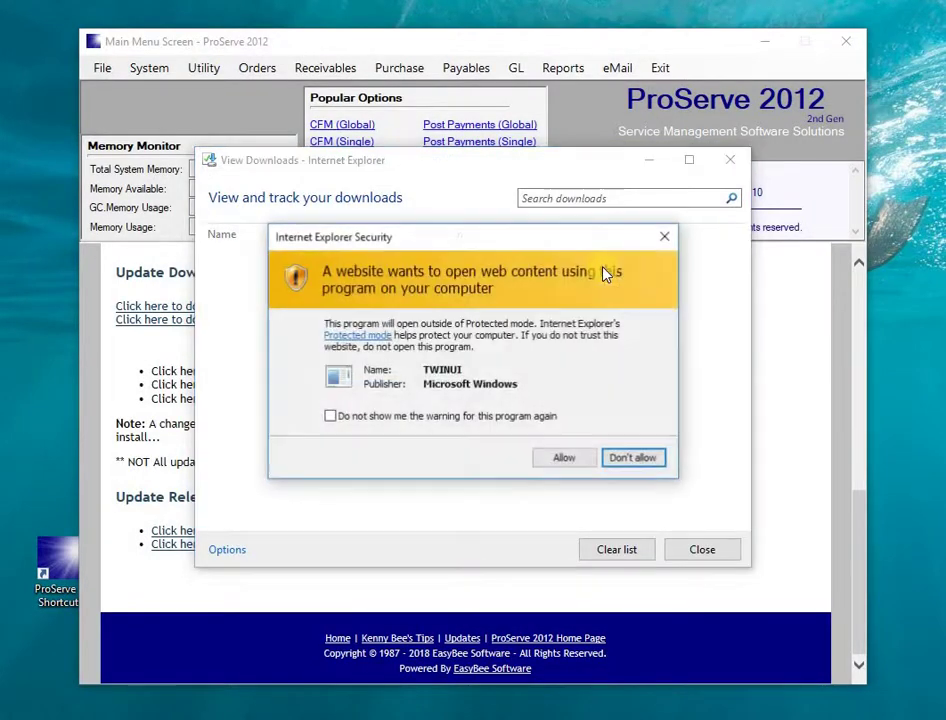
{"action": "left_click", "coordinate": [574, 462]}
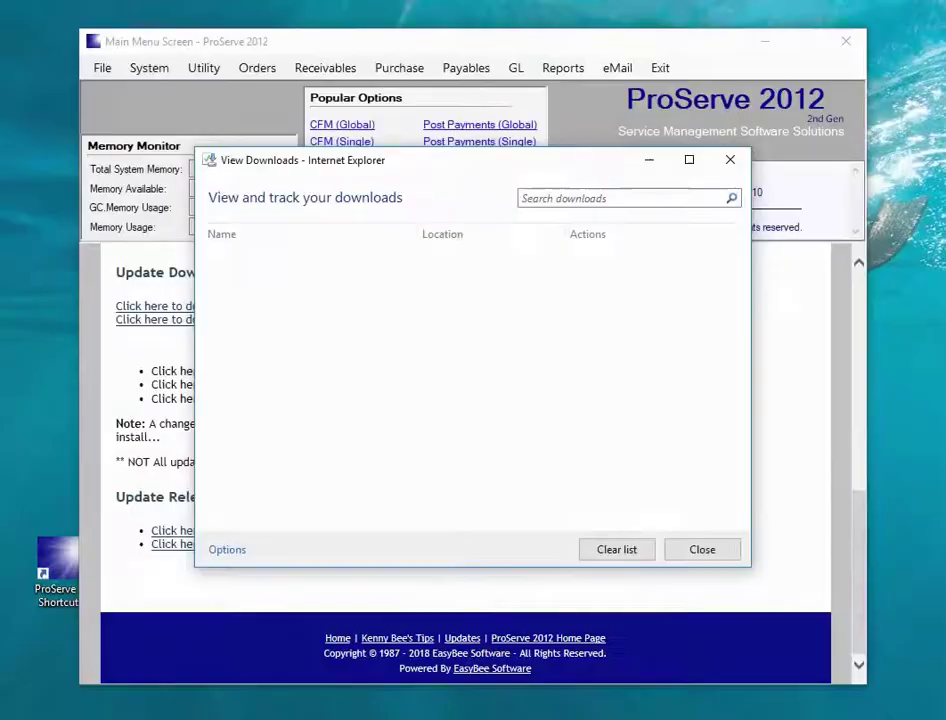
{"action": "left_click", "coordinate": [731, 164]}
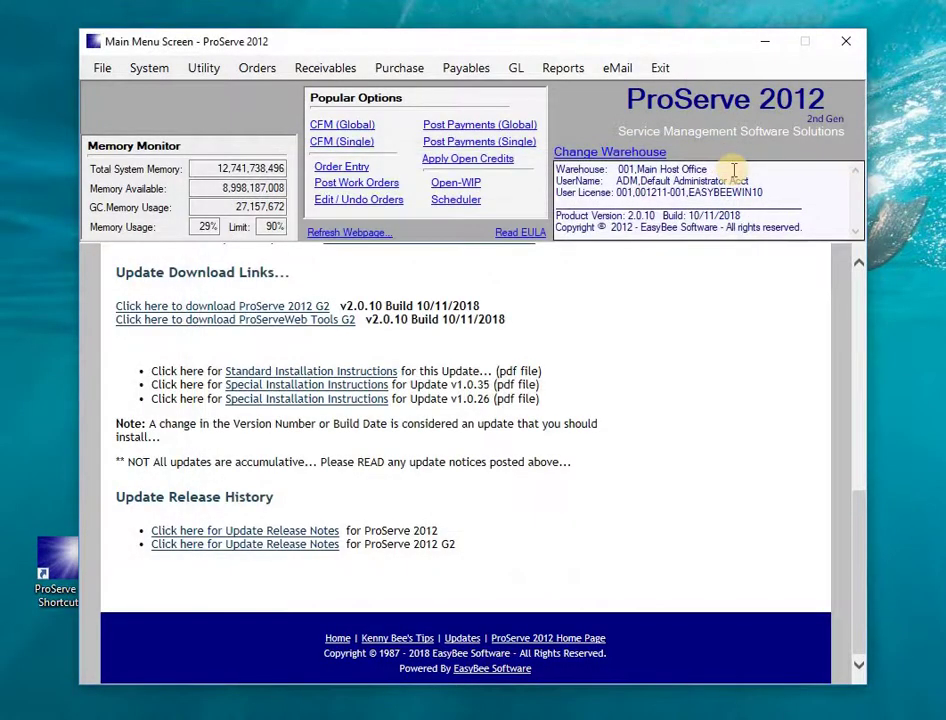
- Return to Support (Home), then browse the Receivables, Purchase, Payables and GL menus to Business Status
{"action": "left_click_drag", "start_coordinate": [855, 507], "coordinate": [853, 265]}
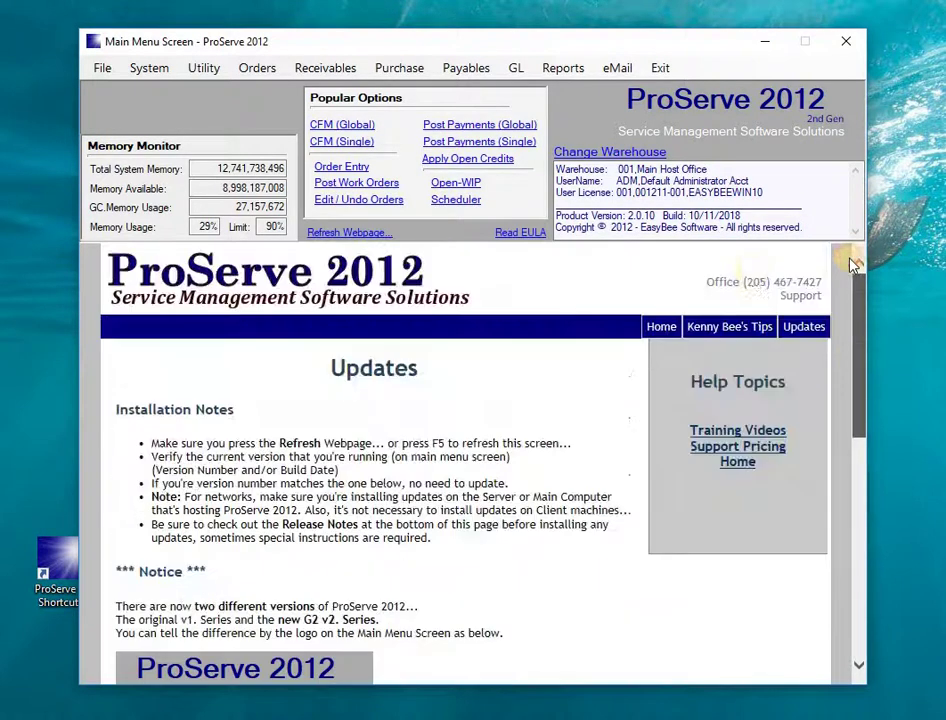
{"action": "left_click", "coordinate": [663, 327]}
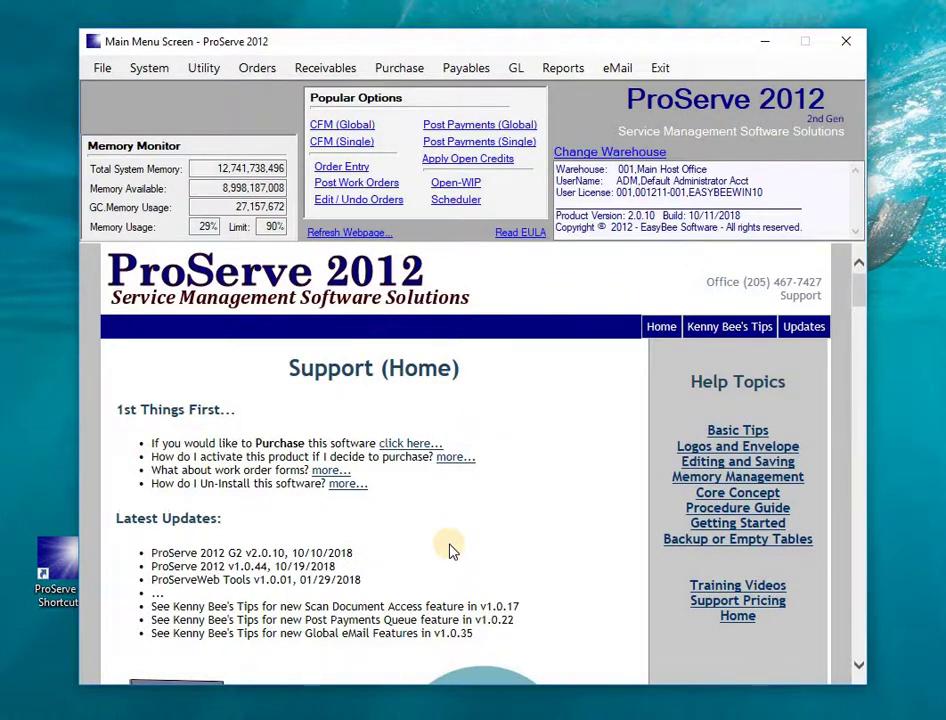
{"action": "left_click", "coordinate": [351, 75]}
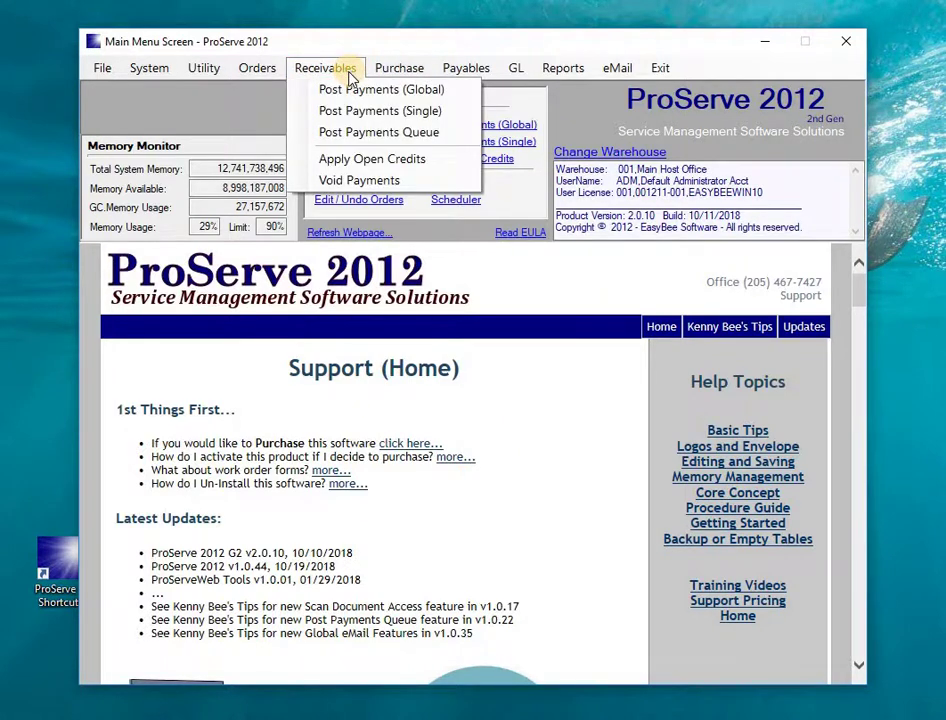
{"action": "mouse_move", "coordinate": [400, 72]}
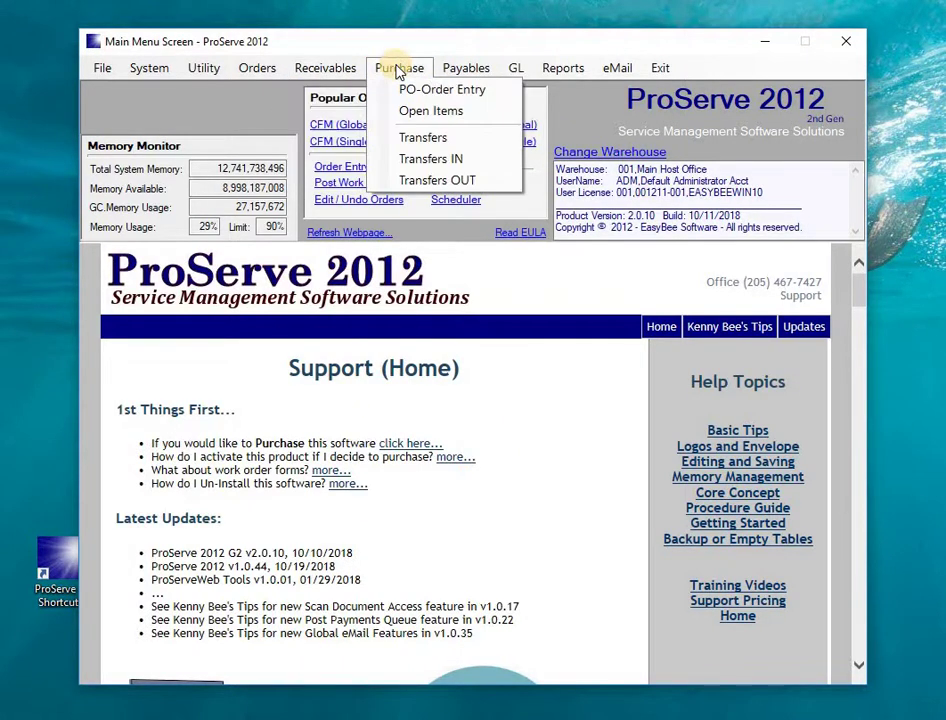
{"action": "mouse_move", "coordinate": [450, 82]}
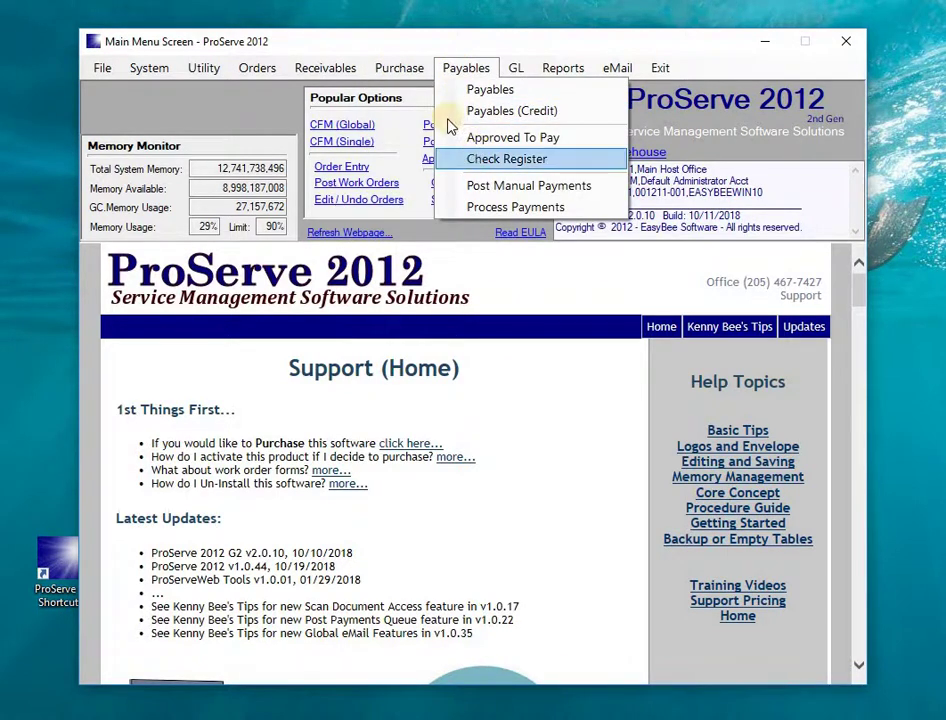
{"action": "mouse_move", "coordinate": [527, 78]}
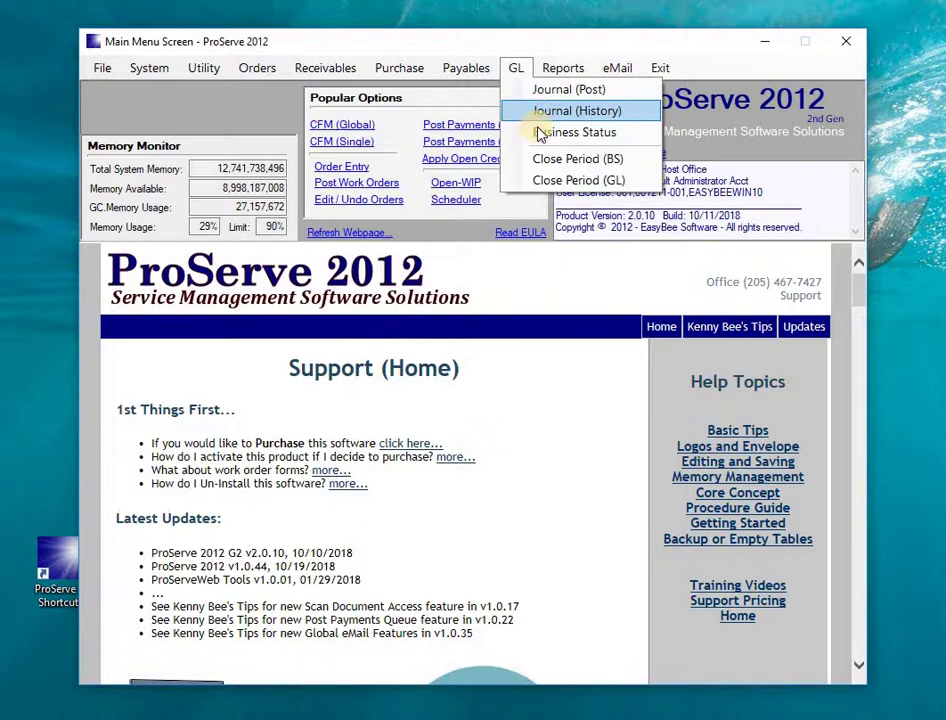
{"action": "left_click", "coordinate": [522, 68]}
{"action": "left_click", "coordinate": [522, 68]}
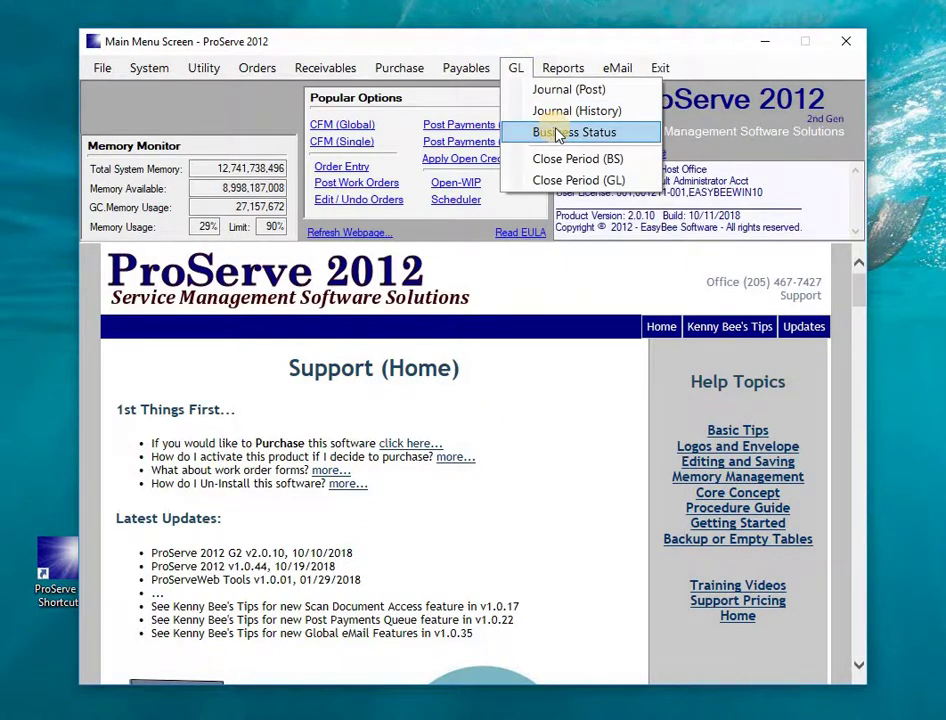
{"action": "left_click", "coordinate": [558, 134]}
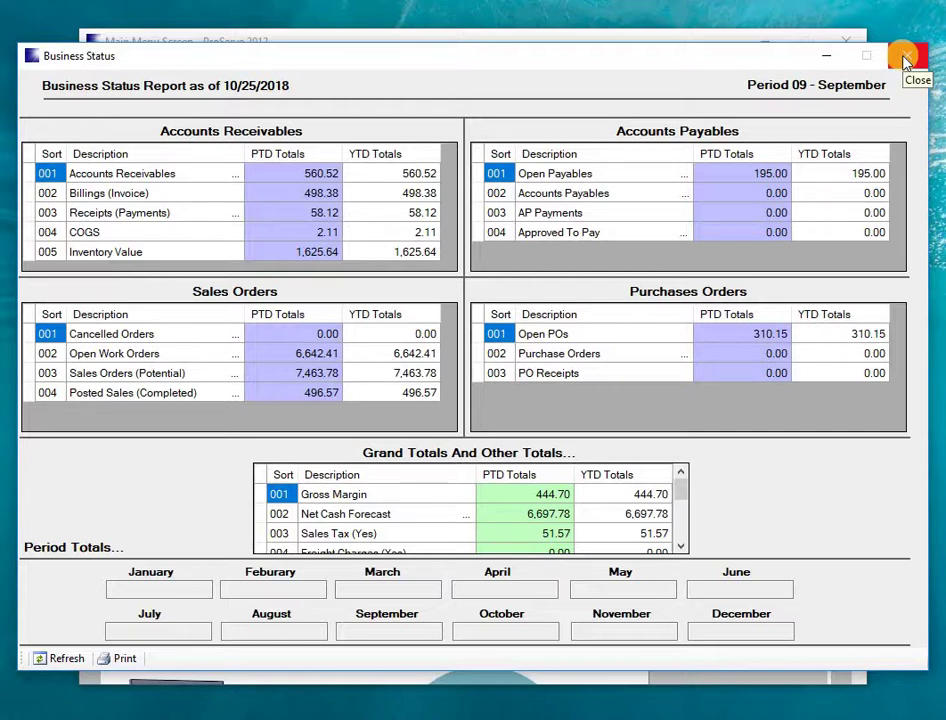
{"action": "left_click", "coordinate": [905, 62]}
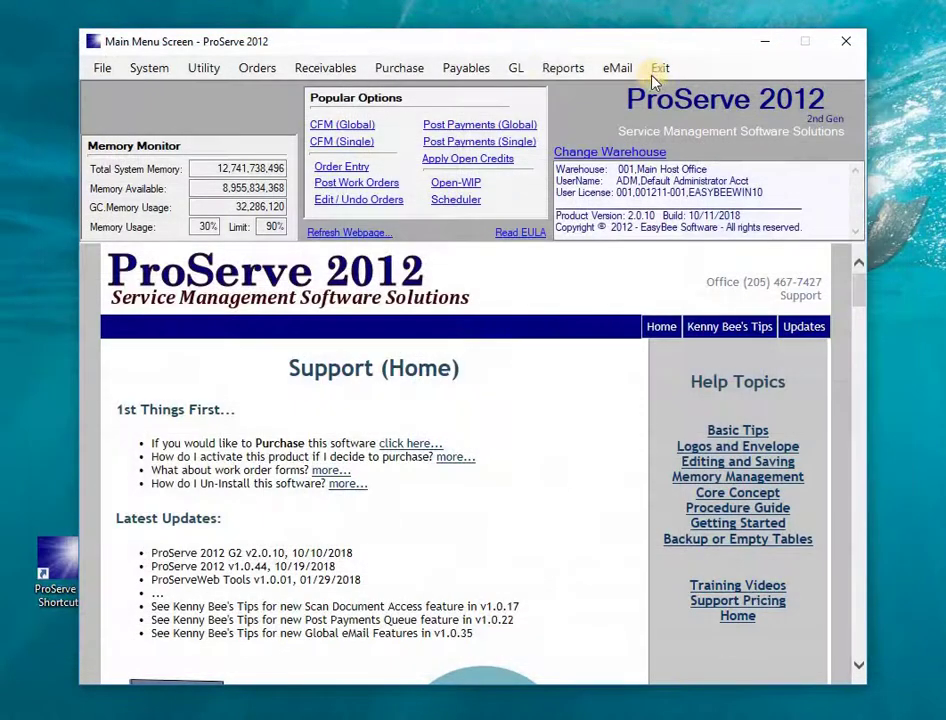
- Open Warehouse Setup, edit the Main Host Office record and toggle the General Ledger option
{"action": "left_click", "coordinate": [146, 69]}
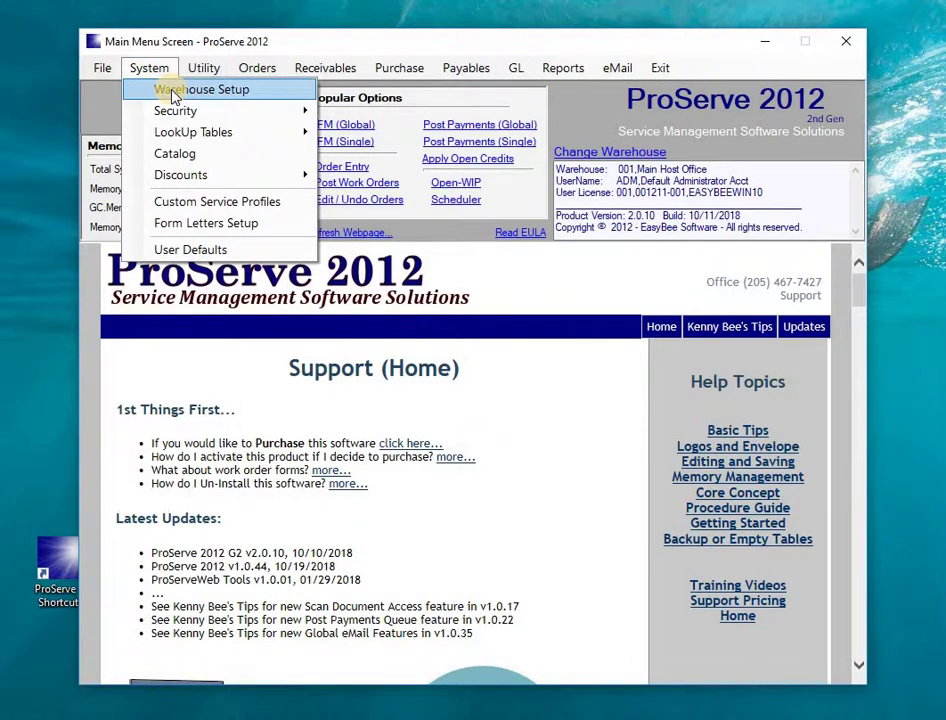
{"action": "left_click", "coordinate": [165, 94]}
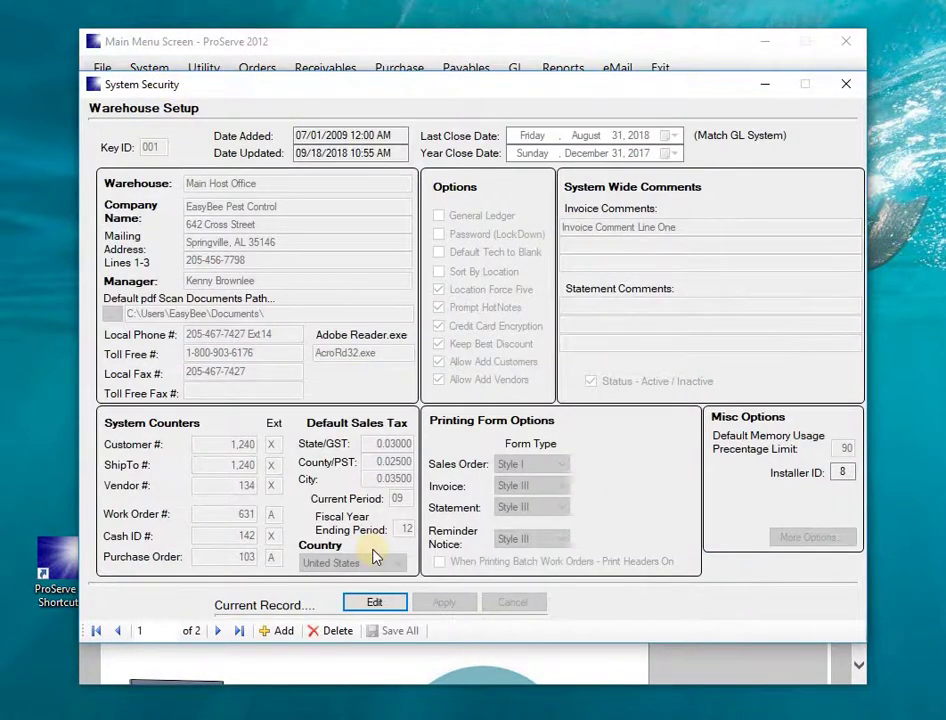
{"action": "left_click", "coordinate": [374, 603]}
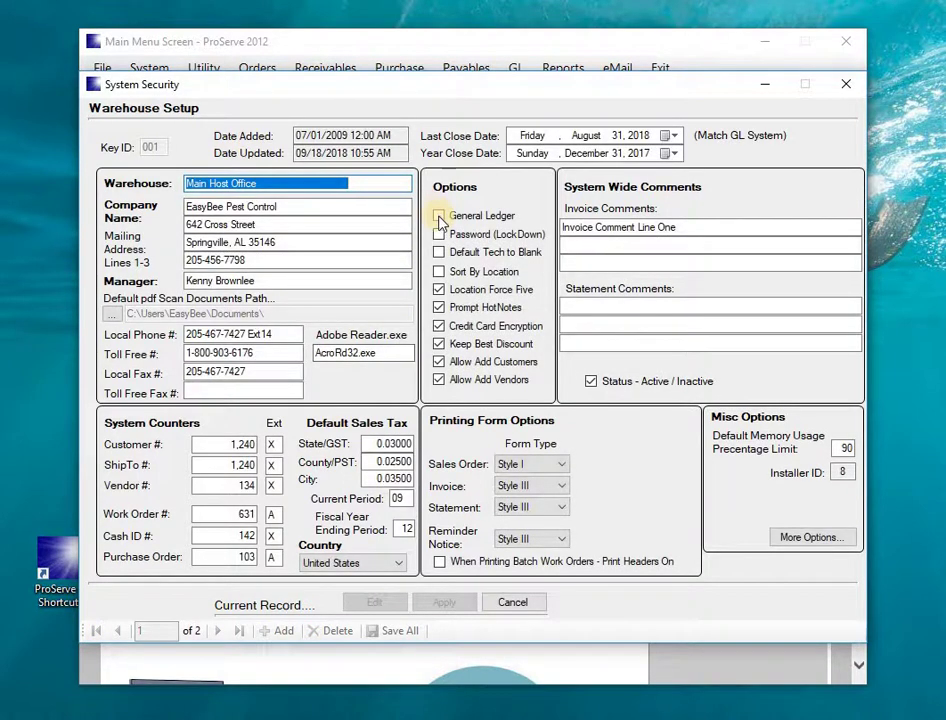
{"action": "left_click", "coordinate": [440, 217]}
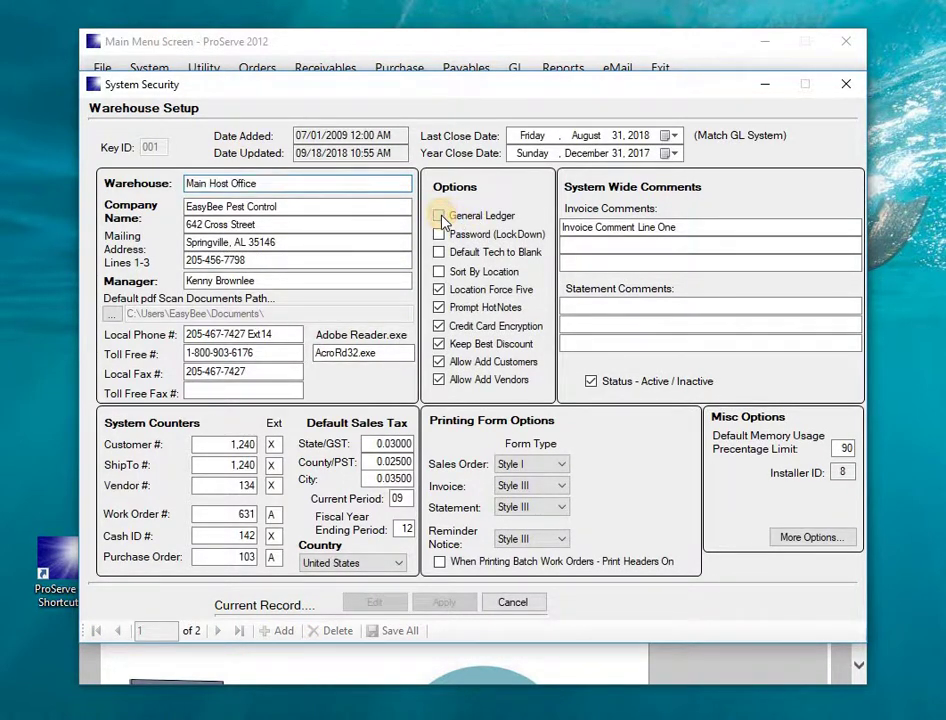